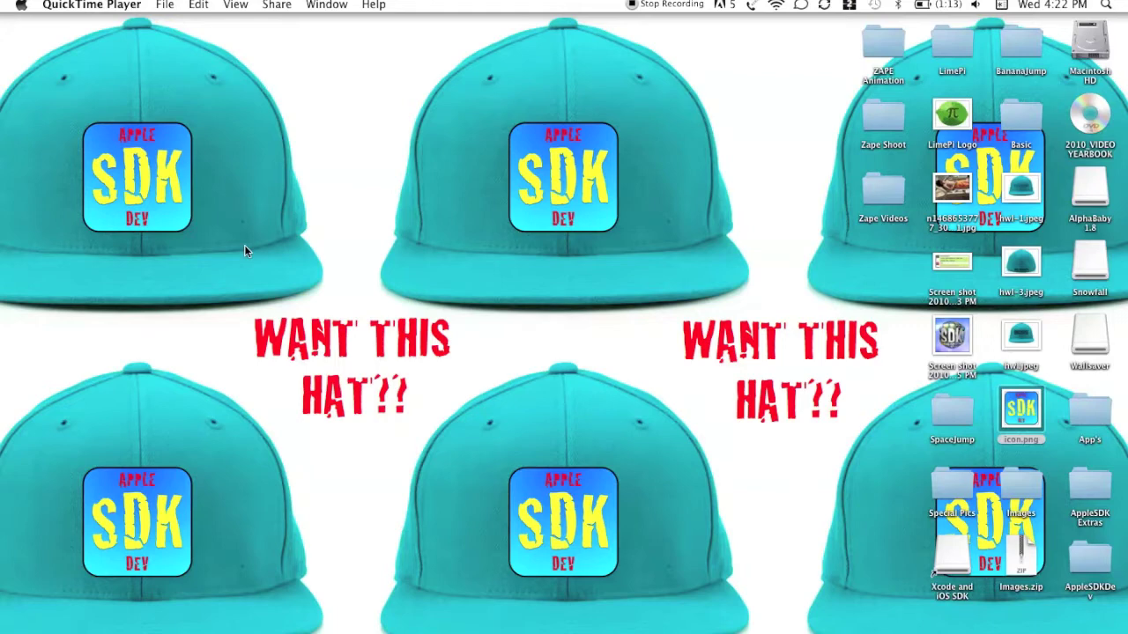
Preview the existing icon.png on the desktop.
click(1014, 415)
key(space)
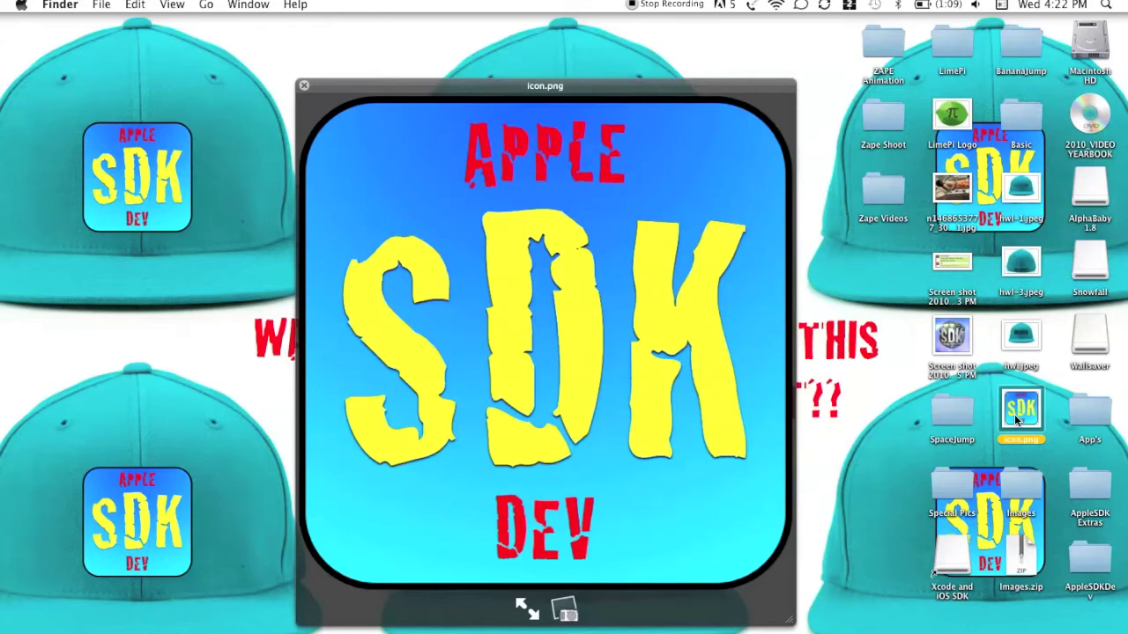
key(space)
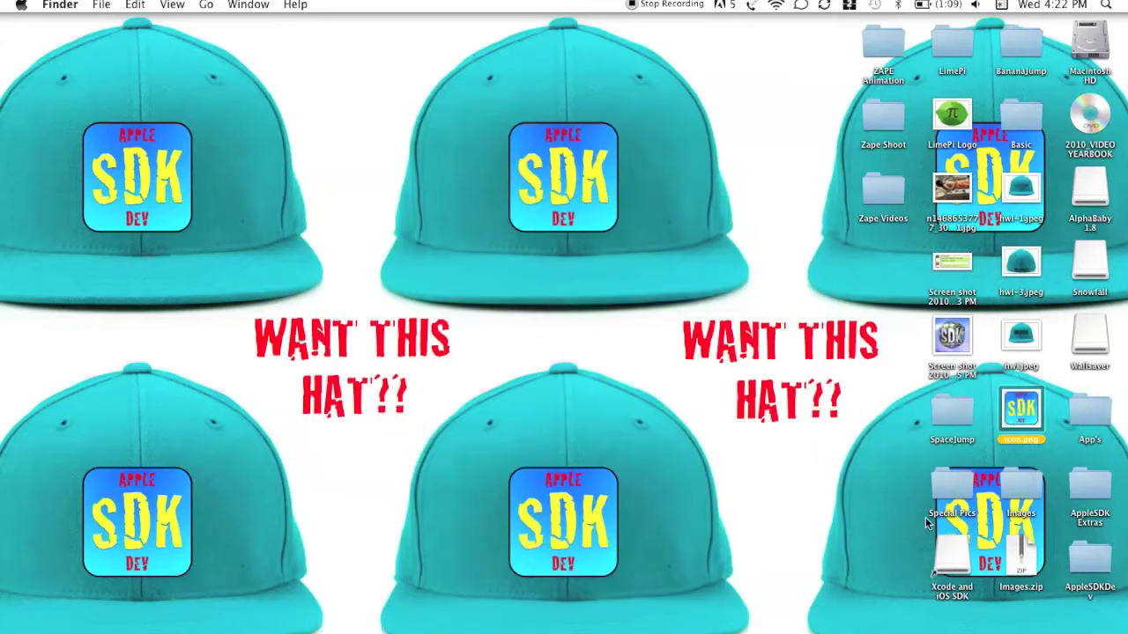
Create a new Photoshop document named icon2.png at 512 × 512 pixels.
click(655, 633)
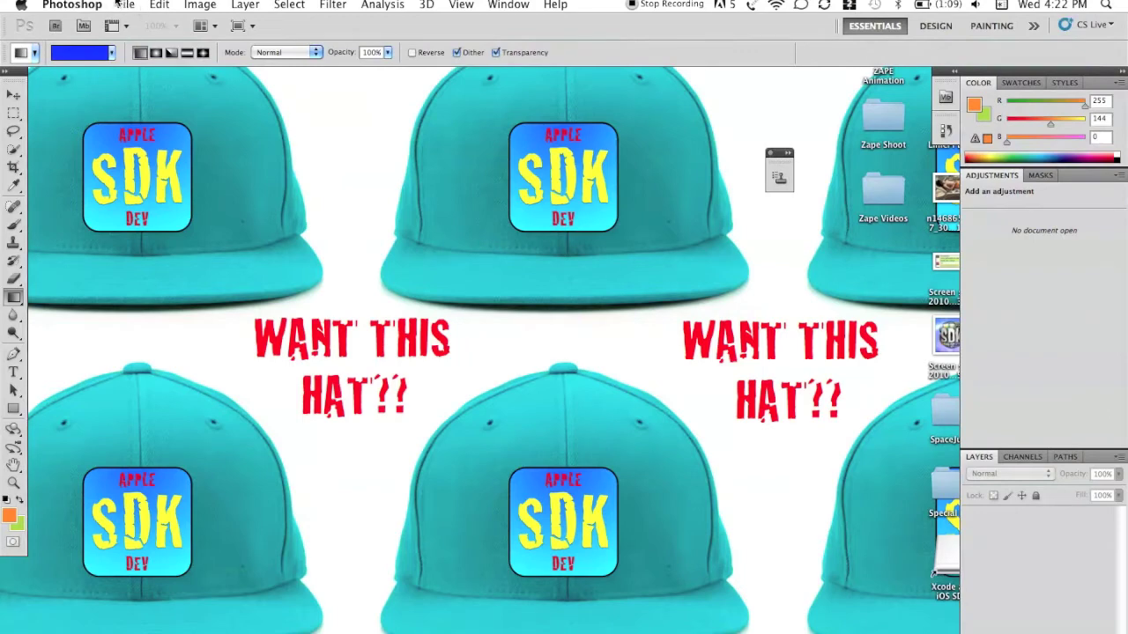
click(126, 5)
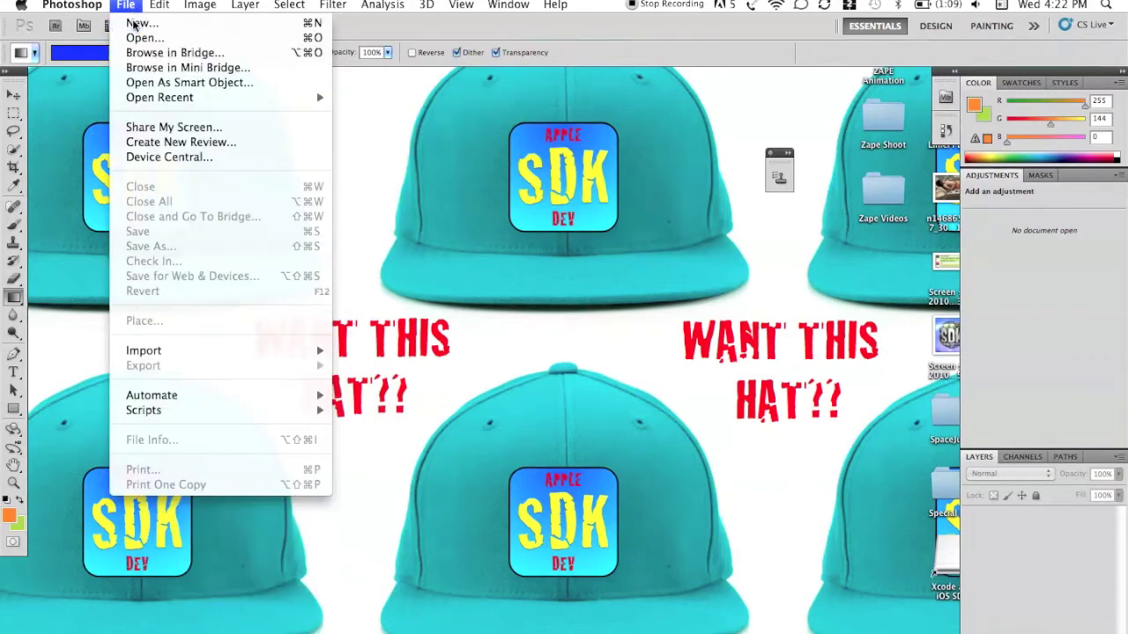
click(132, 6)
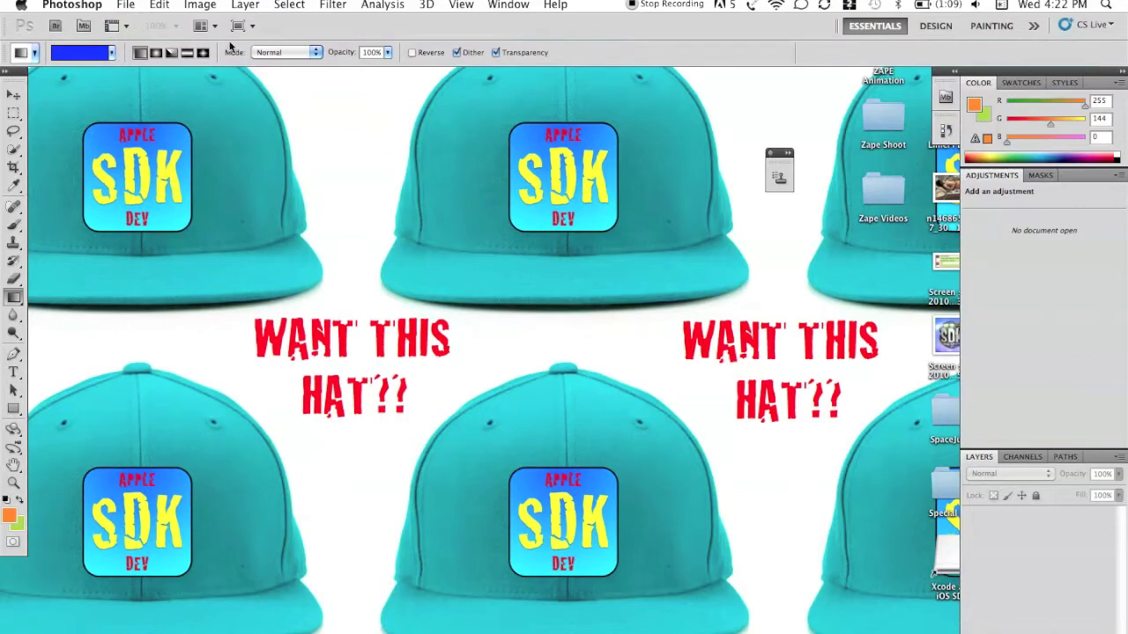
key(super+n)
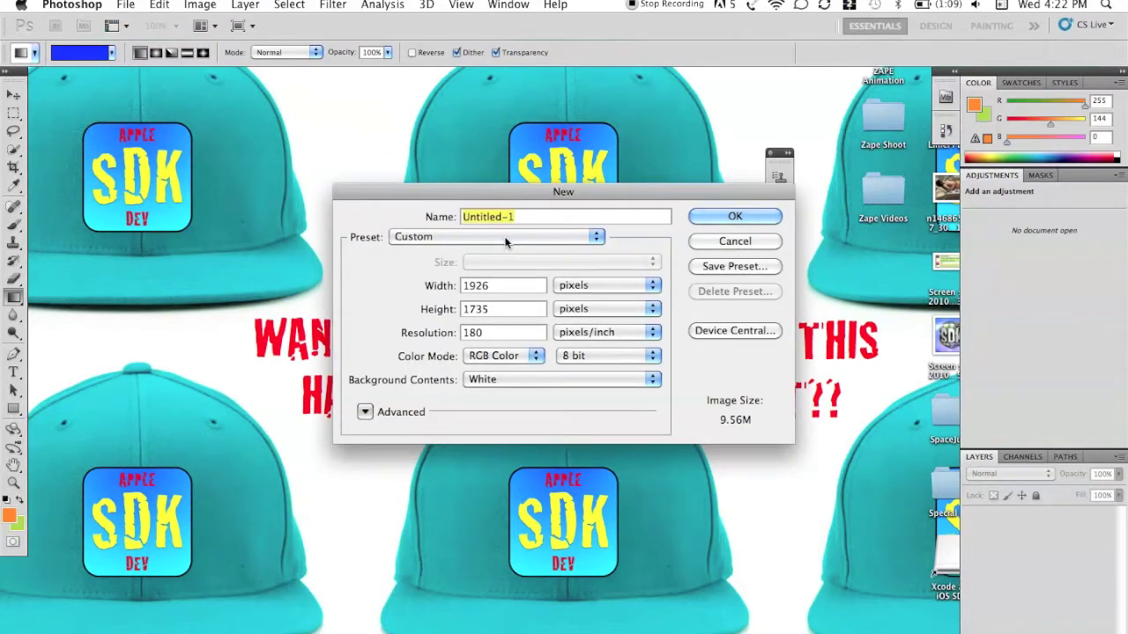
text(icon2.)
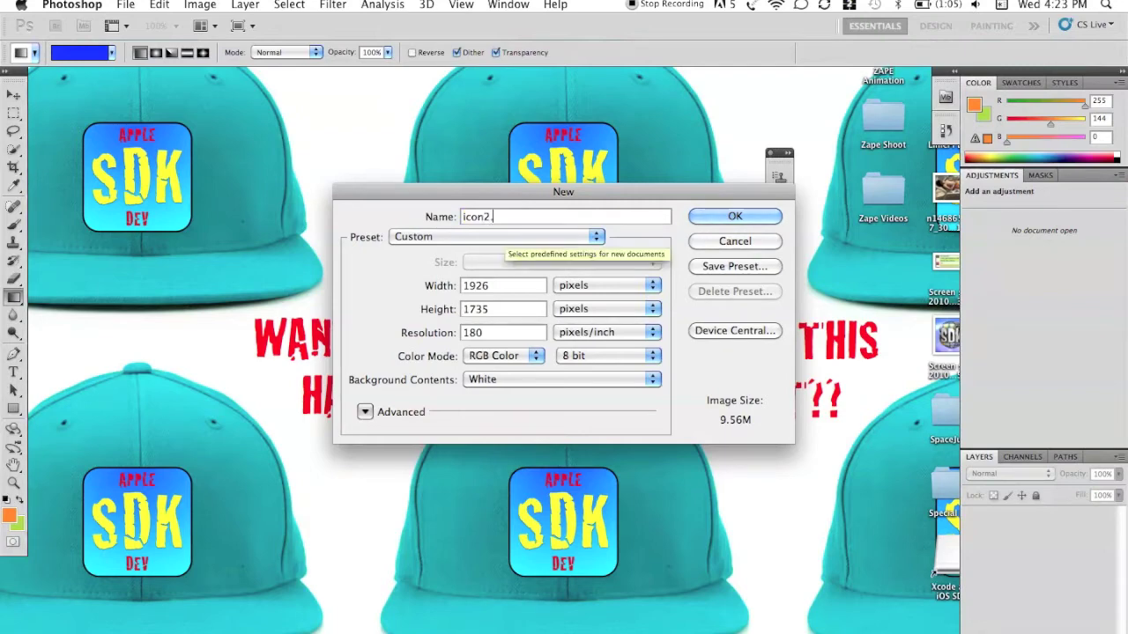
text(png)
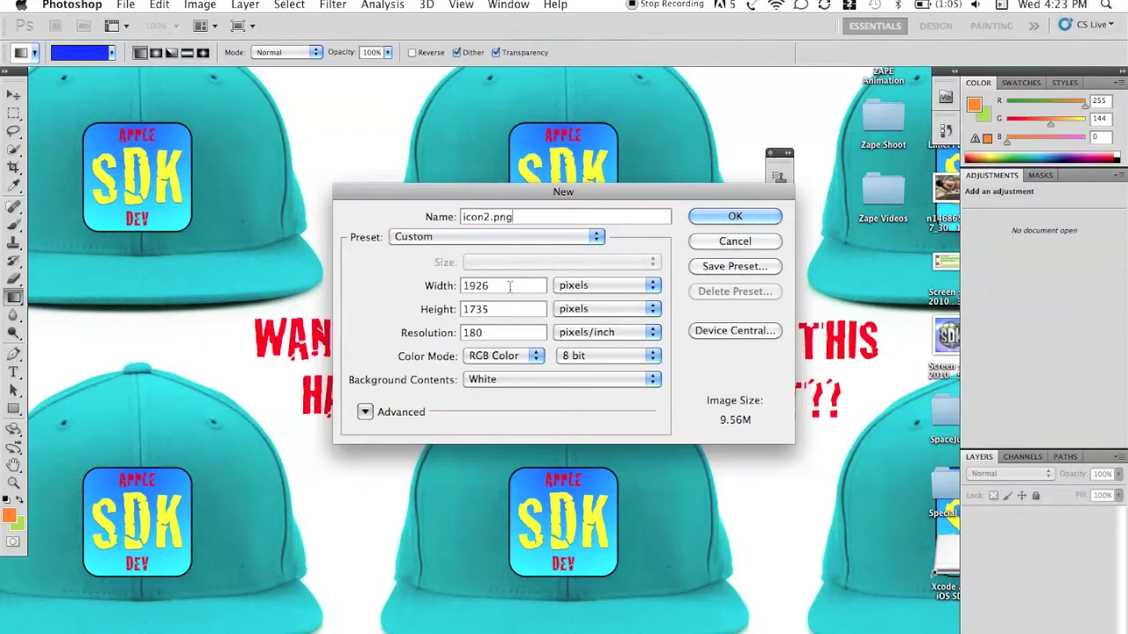
double_click(477, 285)
text(512)
key(Tab)
text(512)
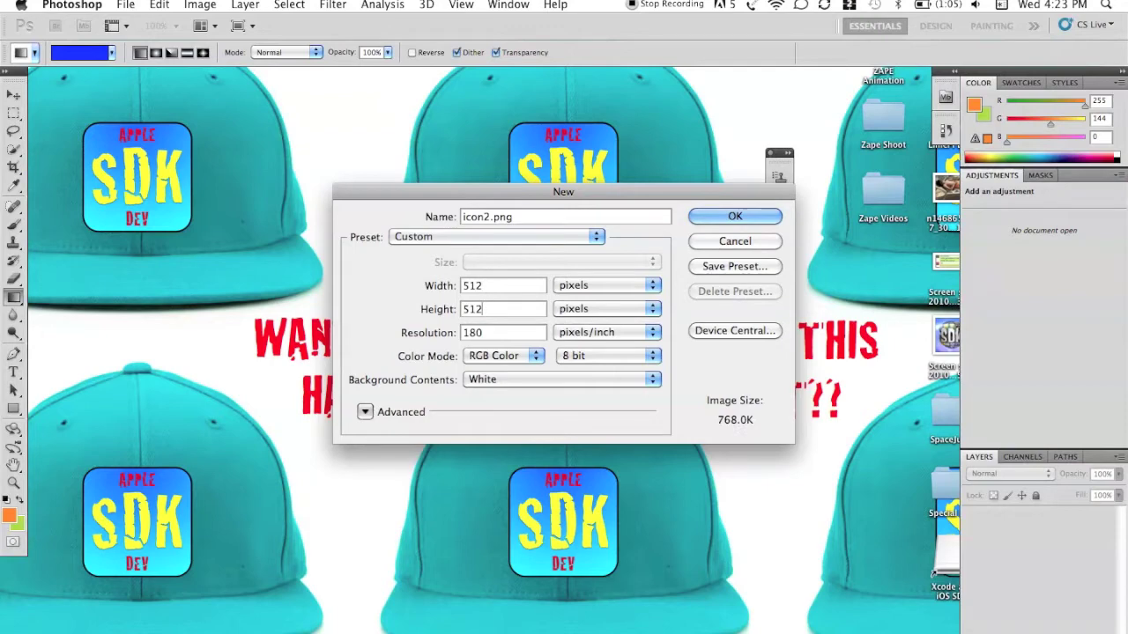
click(731, 216)
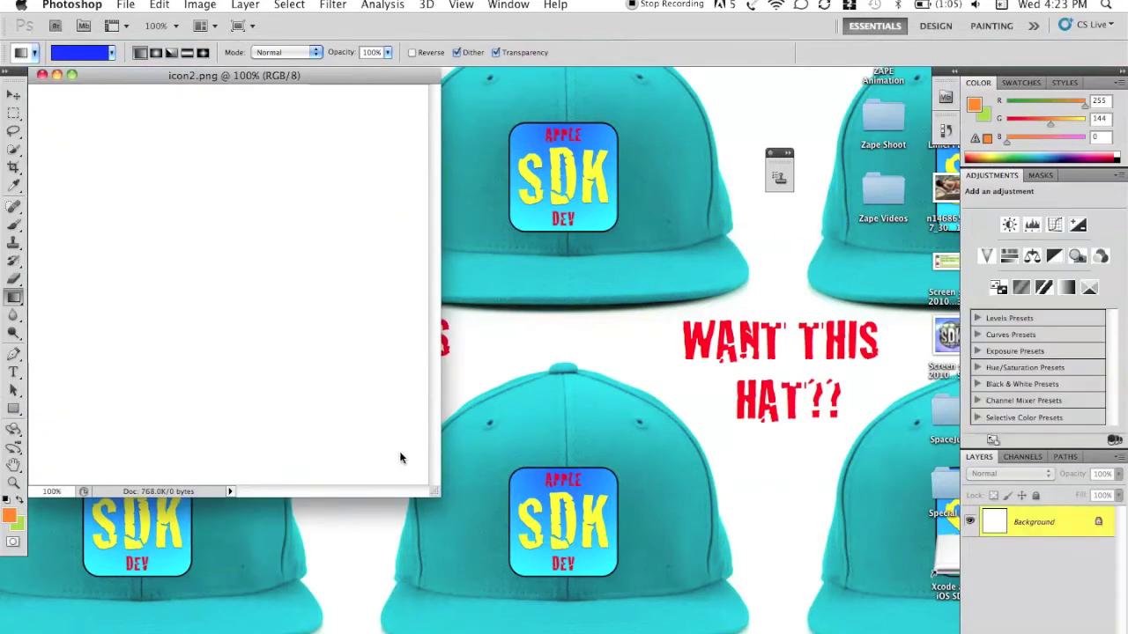
Enlarge the document window around the canvas and select the Gradient tool.
drag(433, 489, 780, 629)
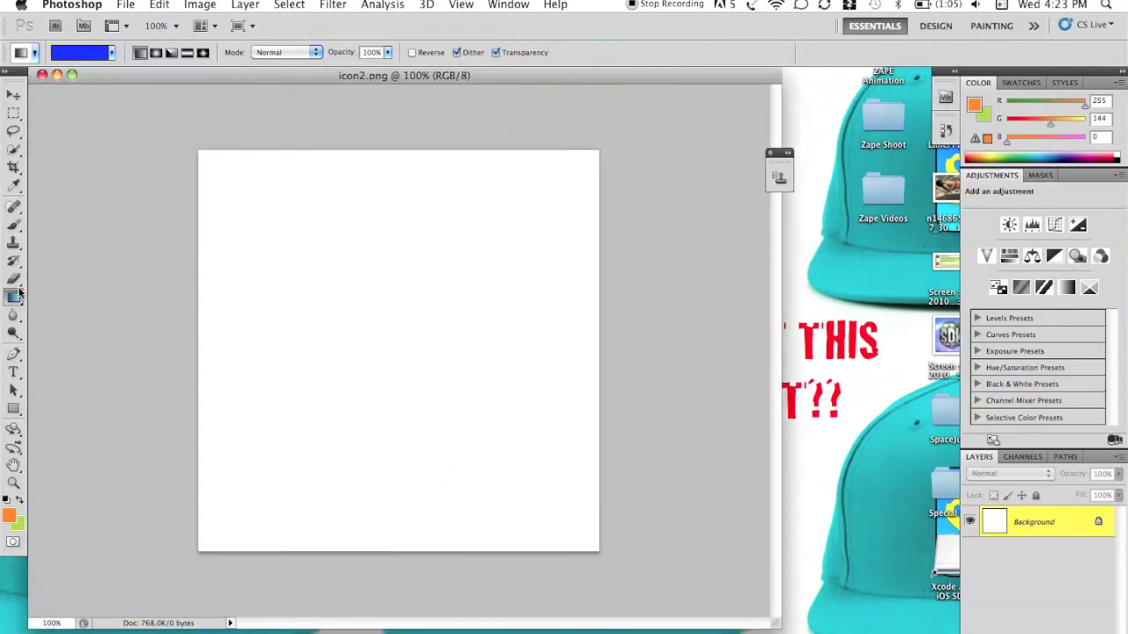
drag(15, 295, 39, 309)
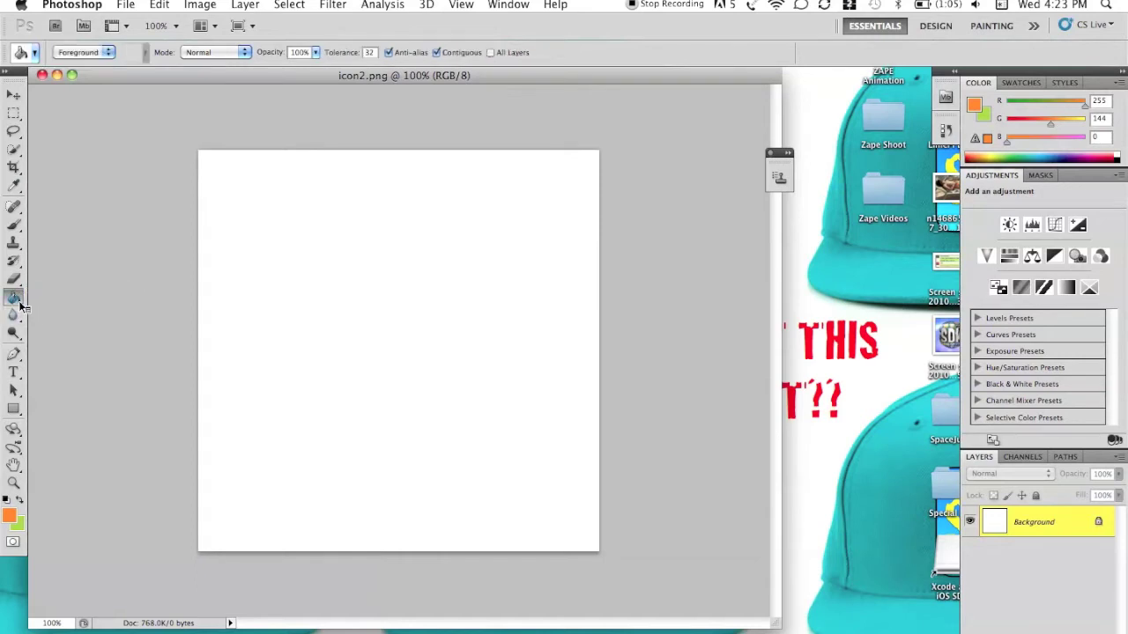
drag(19, 304, 45, 296)
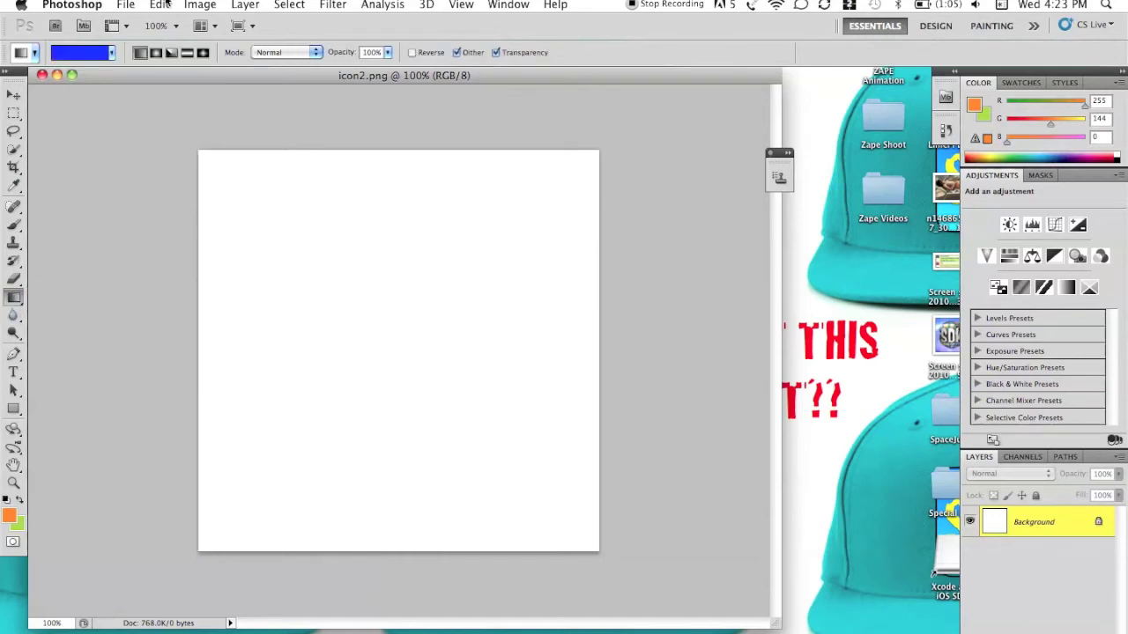
click(111, 52)
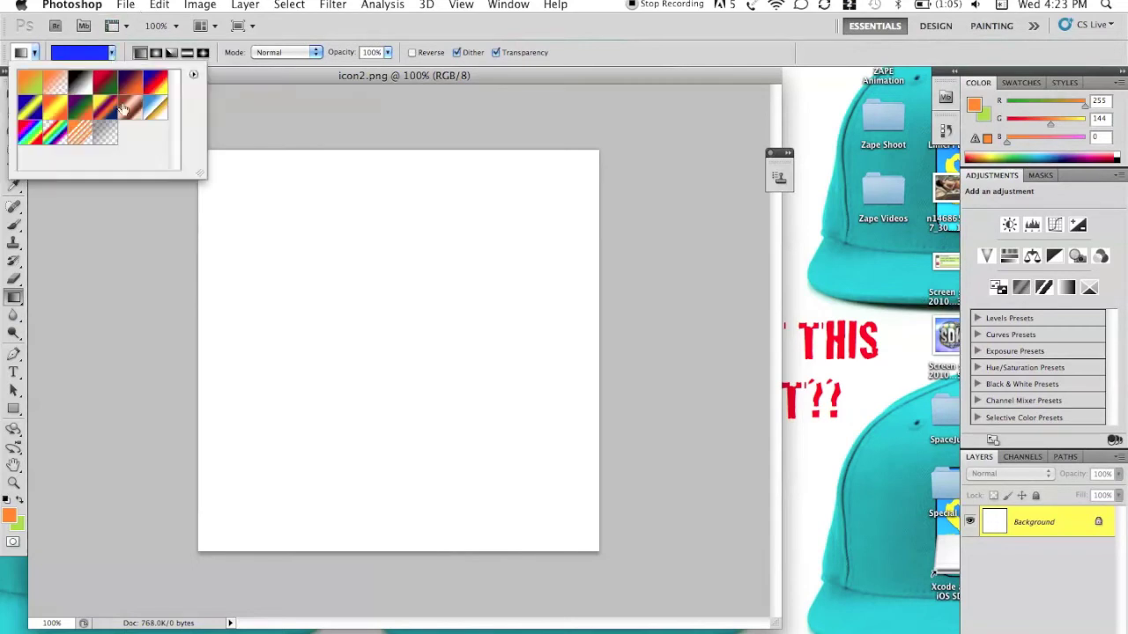
click(92, 51)
Define a gradient from deep blue (0048ff) to light blue in the Gradient Editor.
click(91, 51)
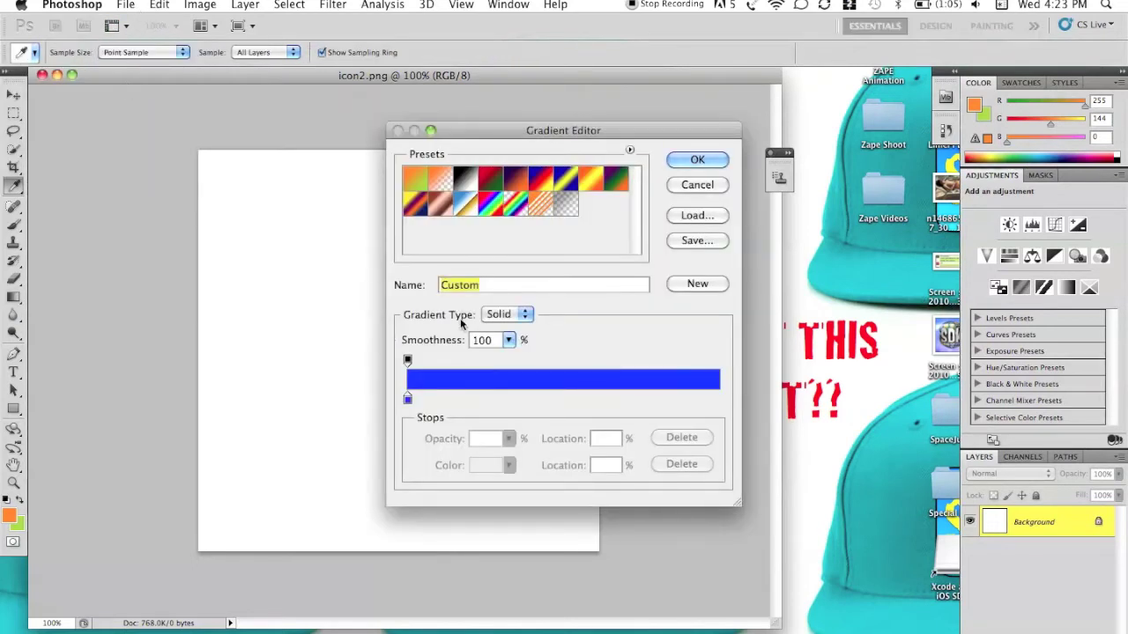
drag(484, 400, 719, 399)
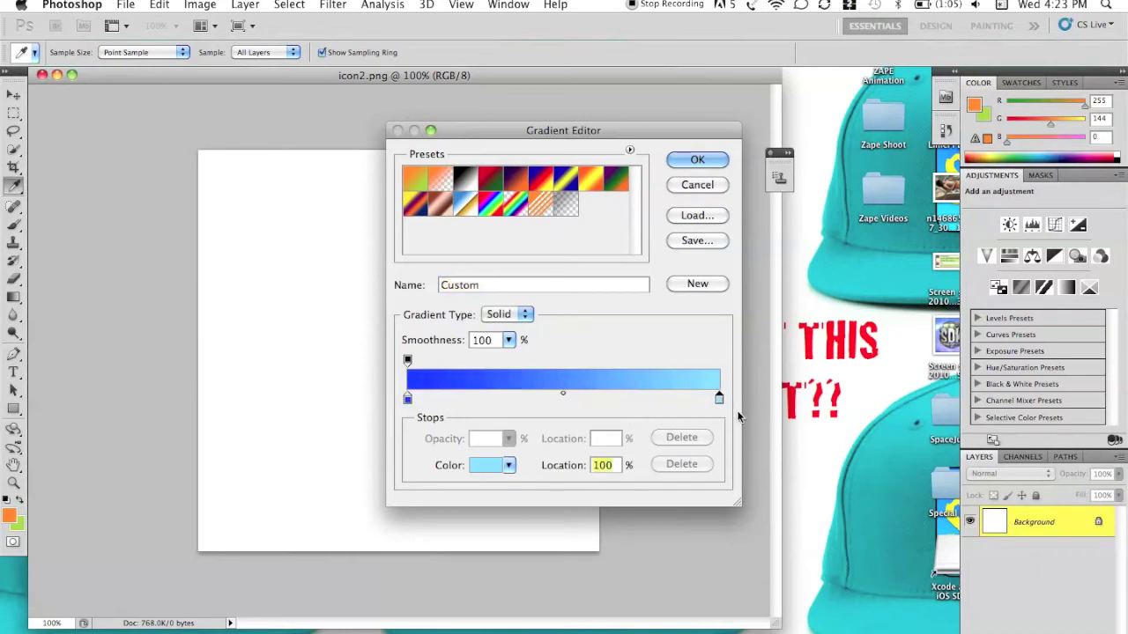
click(407, 401)
double_click(407, 401)
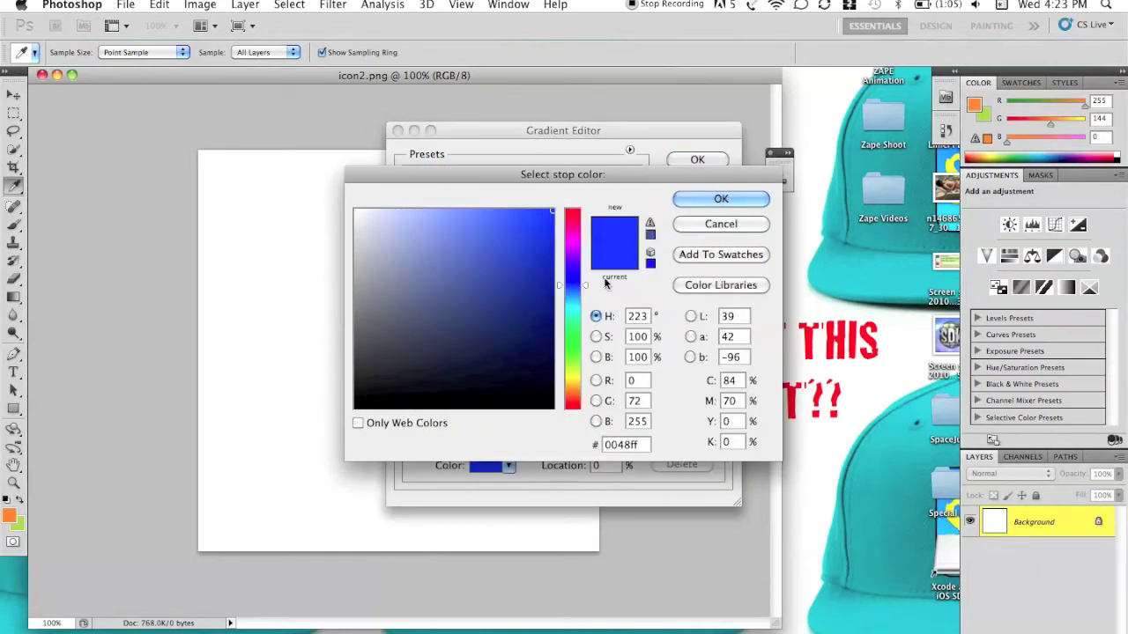
click(694, 200)
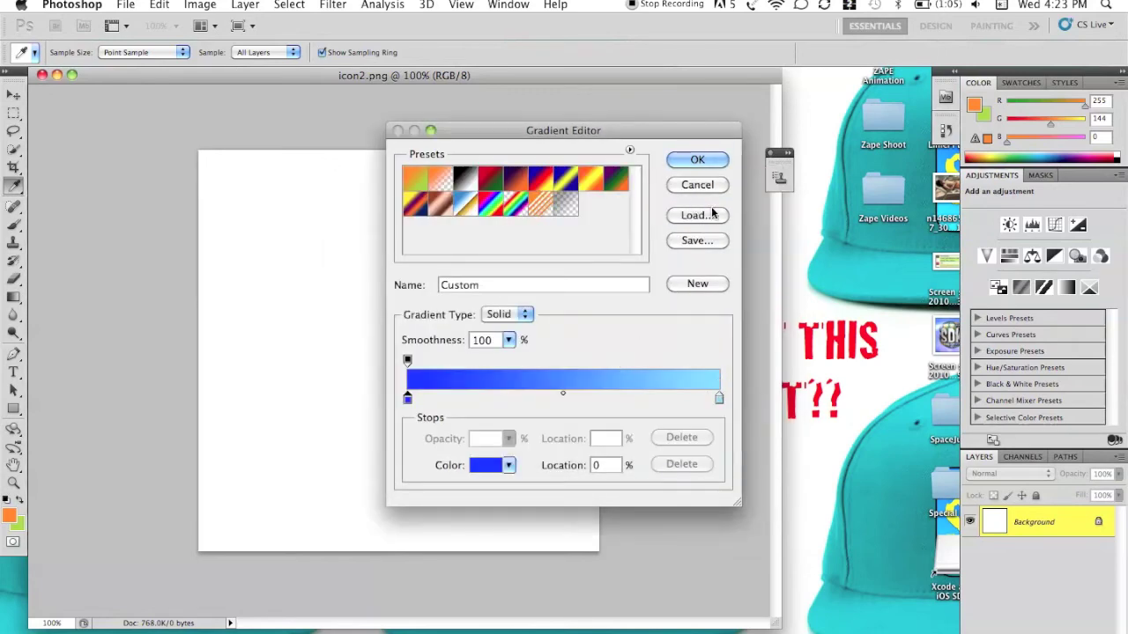
click(691, 164)
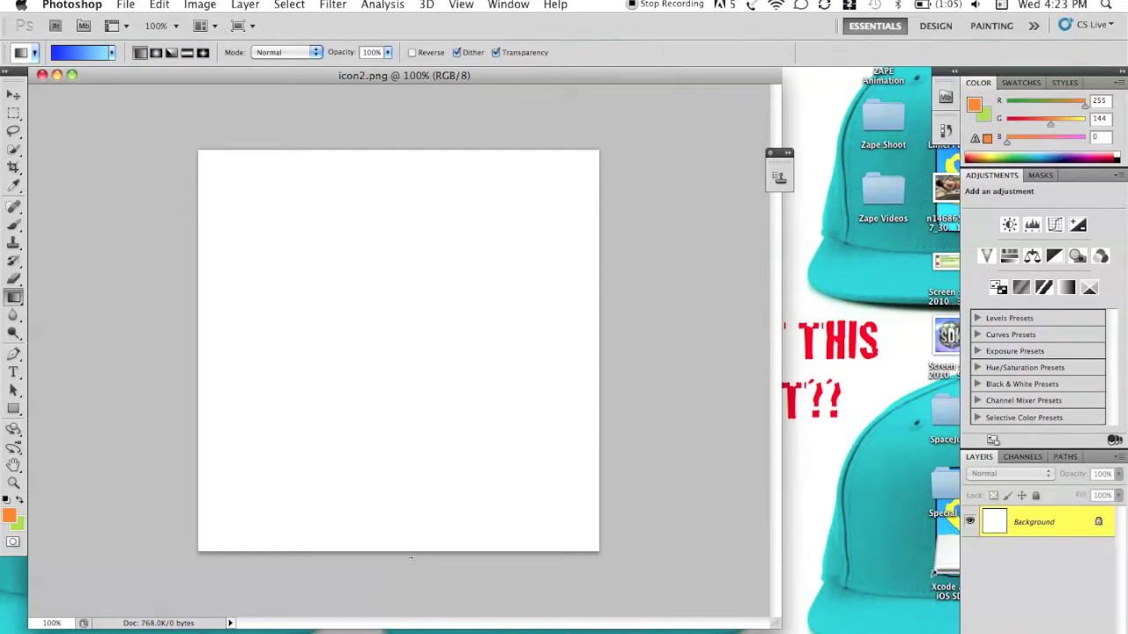
Fill the canvas top to bottom with the blue gradient, then begin saving under a new name.
drag(411, 558, 393, 568)
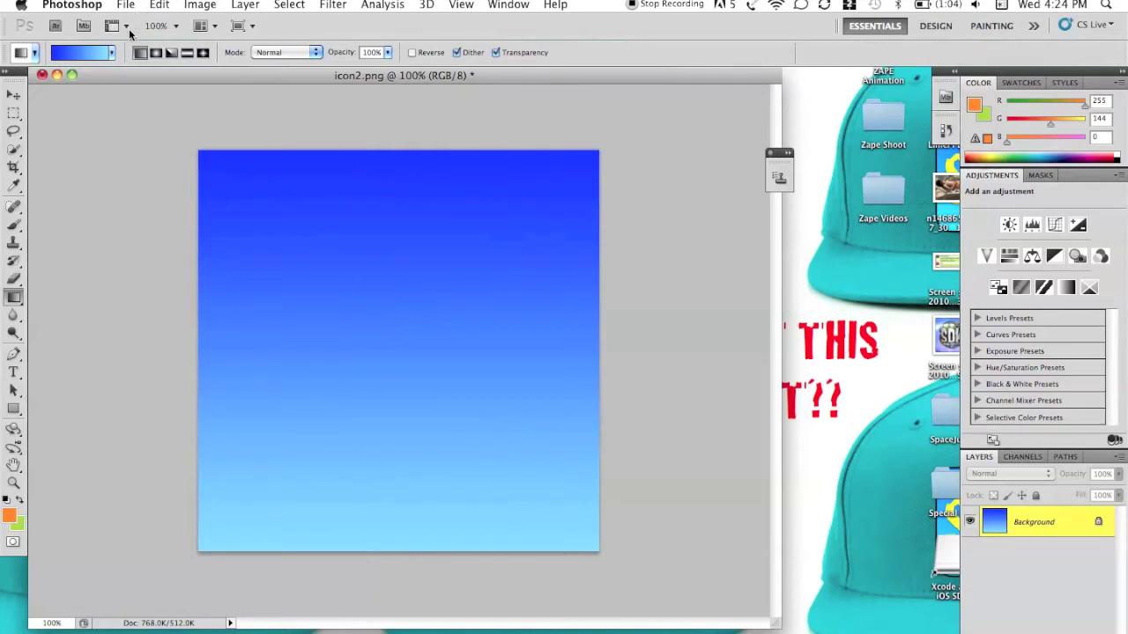
key(super+shift+s)
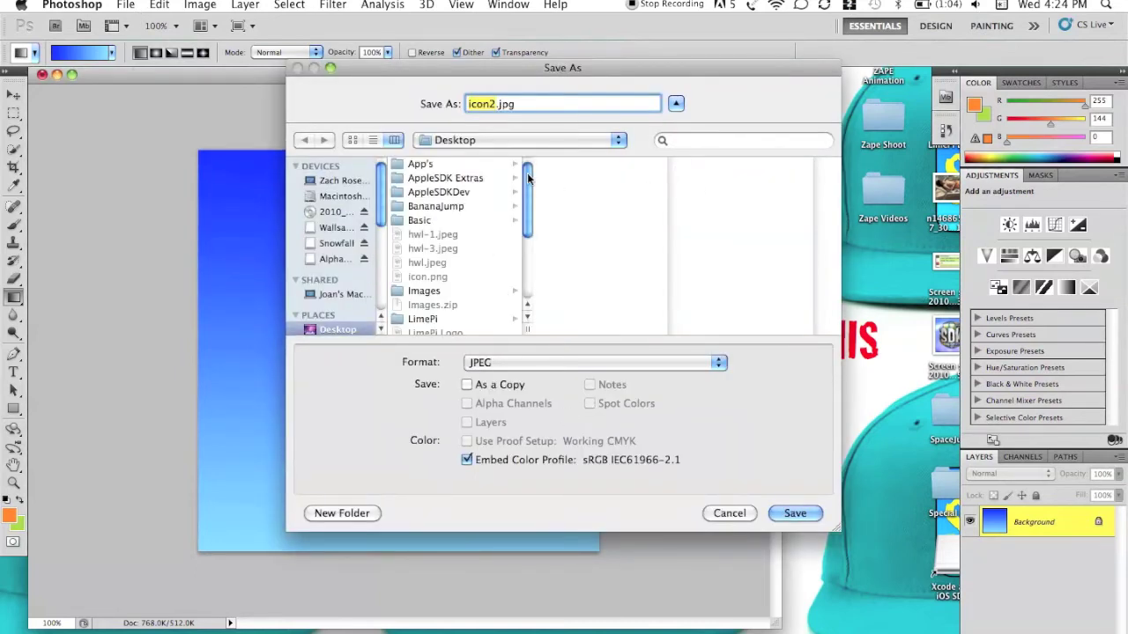
Save the image as icon2.jpg at maximum JPEG quality and close the document.
click(514, 104)
key(Return)
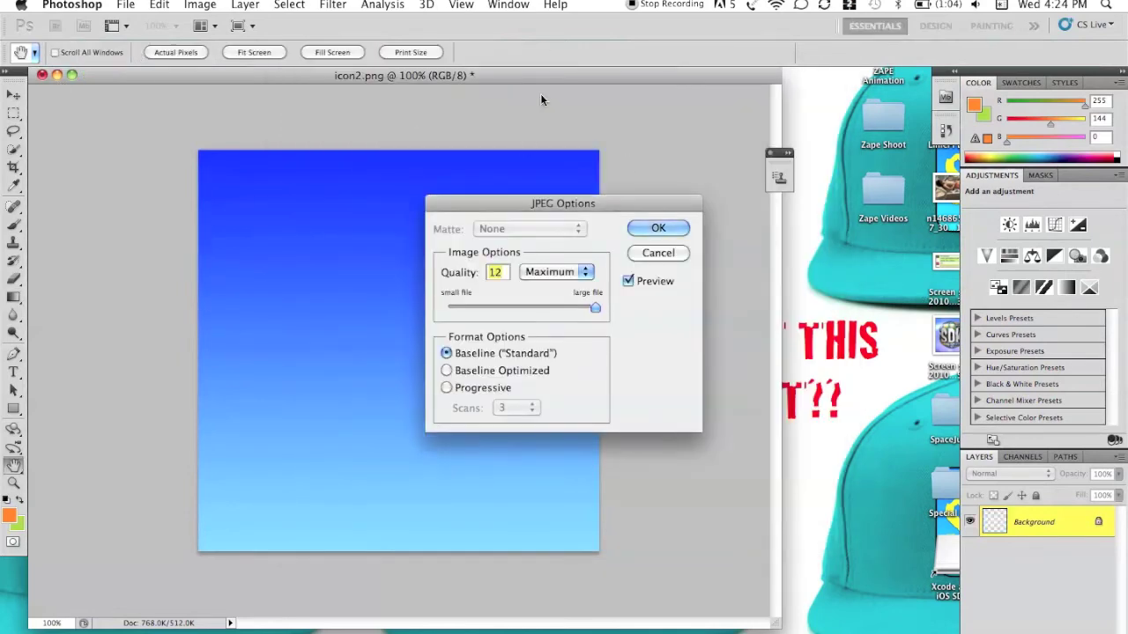
key(Return)
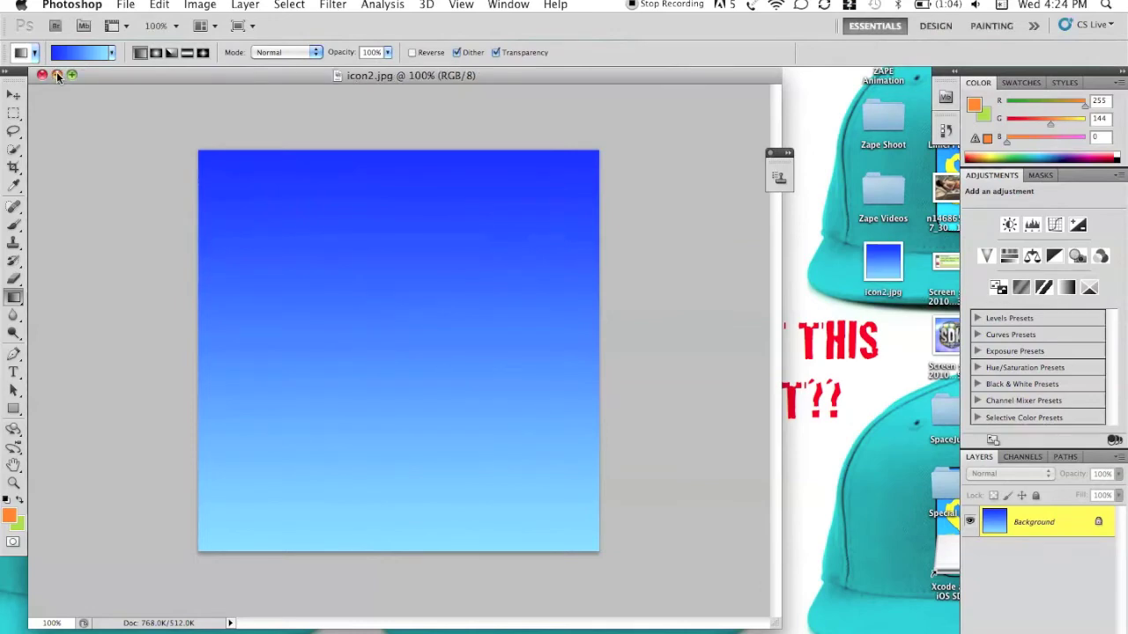
click(57, 75)
Preview the new icon2.jpg on the desktop and return to Paintbrush.
click(887, 264)
key(space)
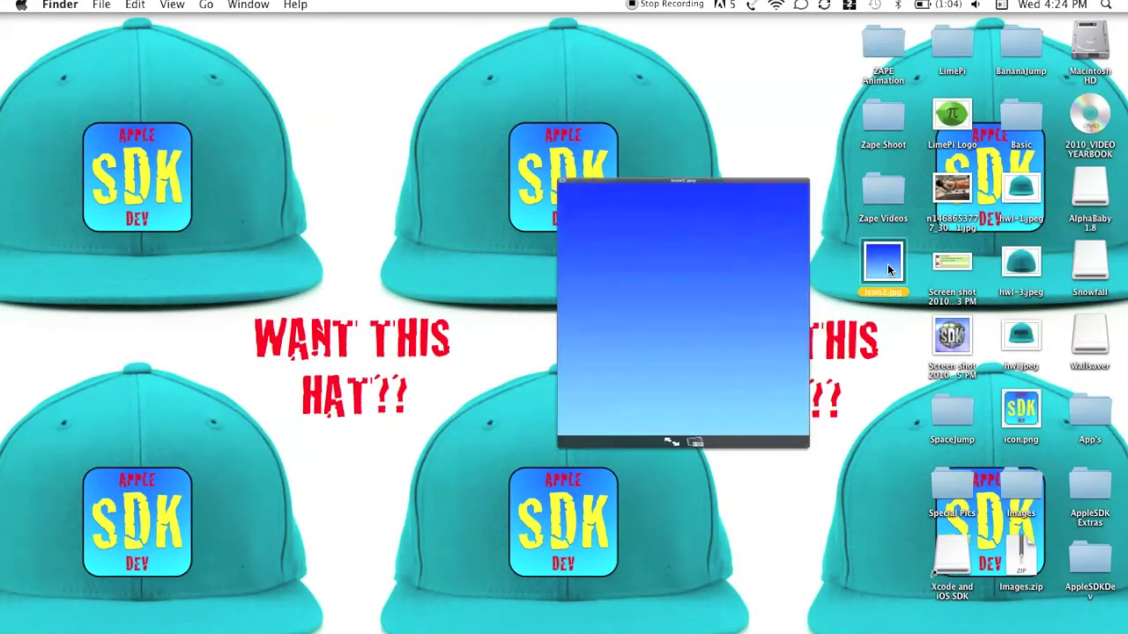
key(space)
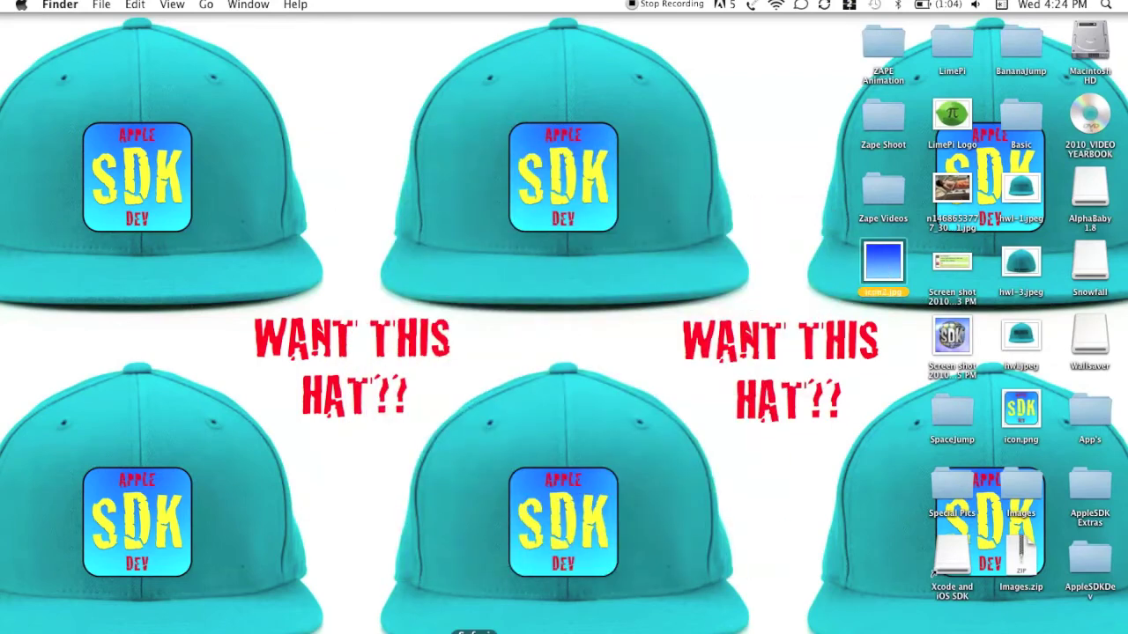
click(458, 632)
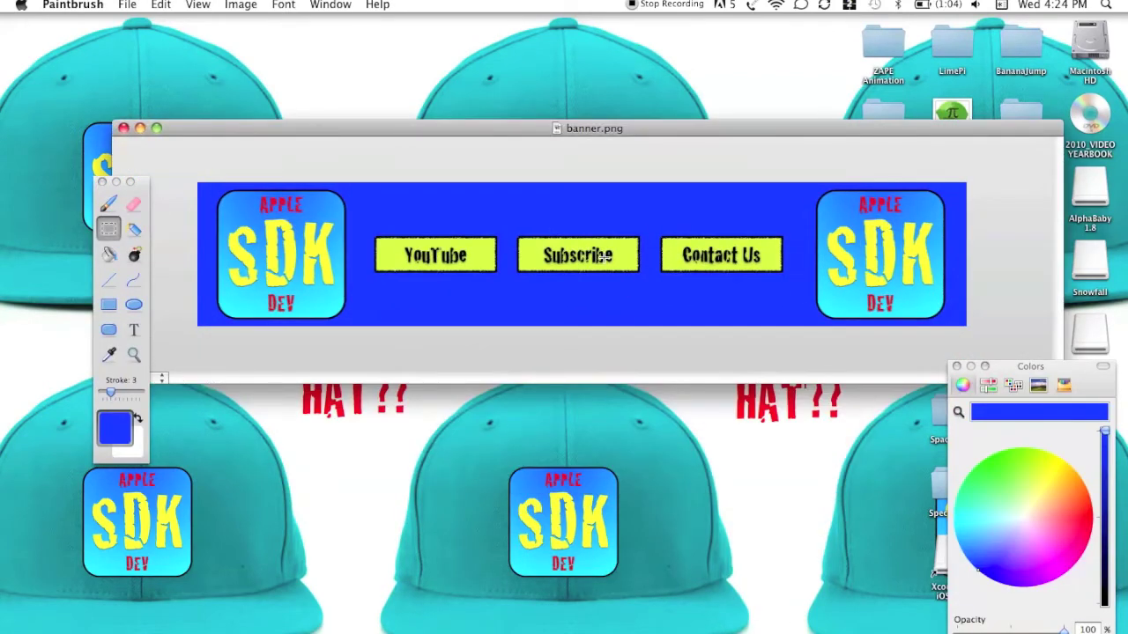
Close banner.png and open icon2.jpg from the desktop in a raised, enlarged window.
key(super+w)
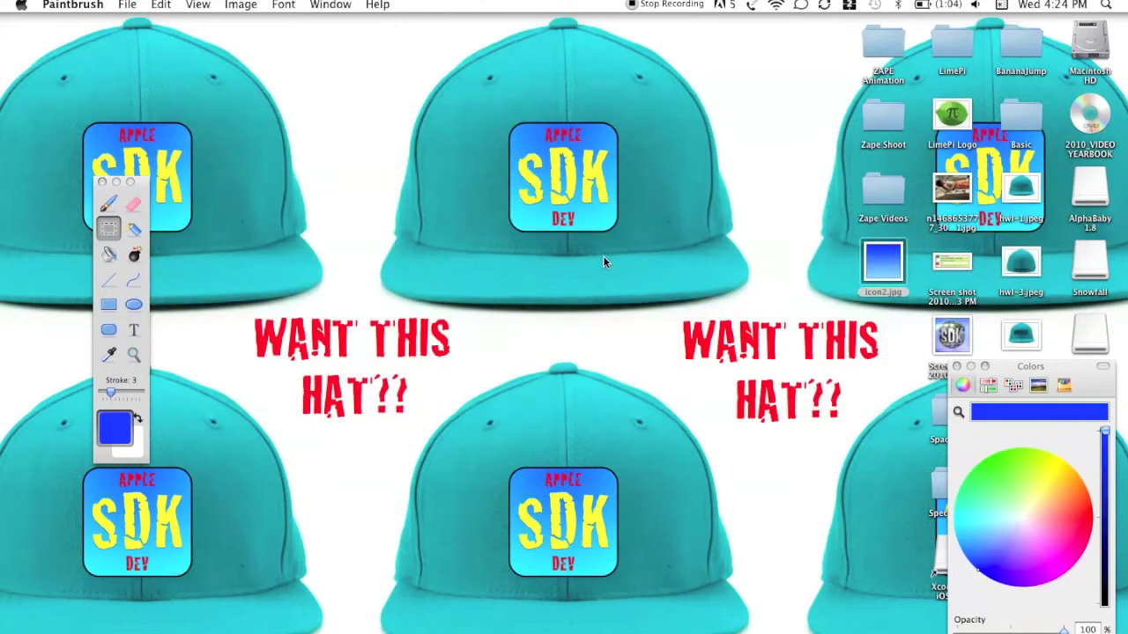
key(super+o)
drag(880, 262, 541, 200)
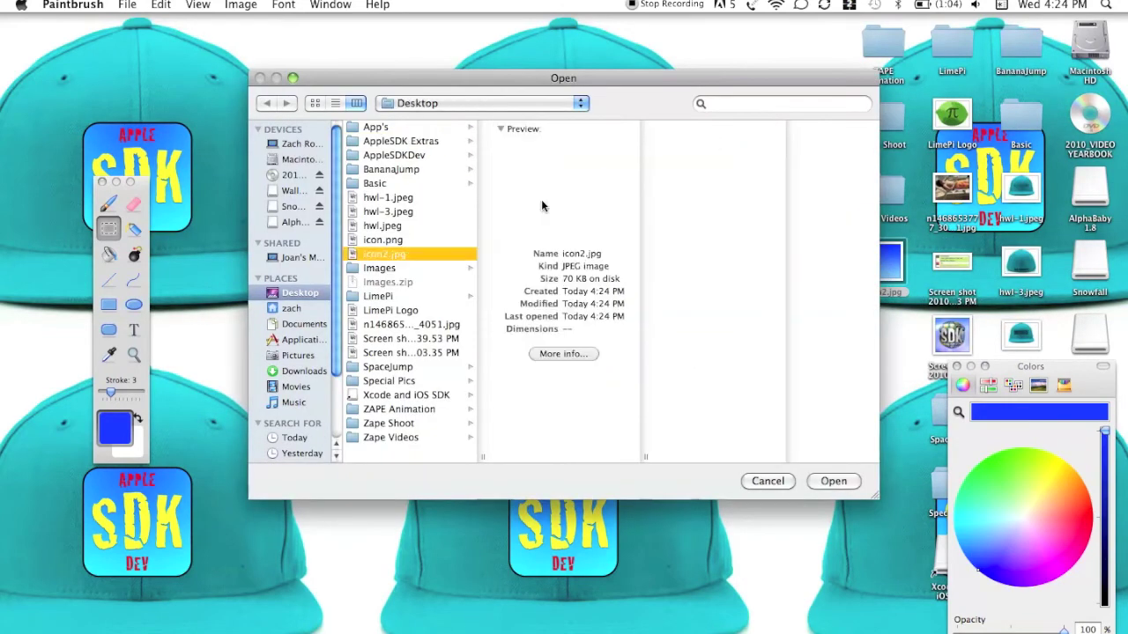
key(Return)
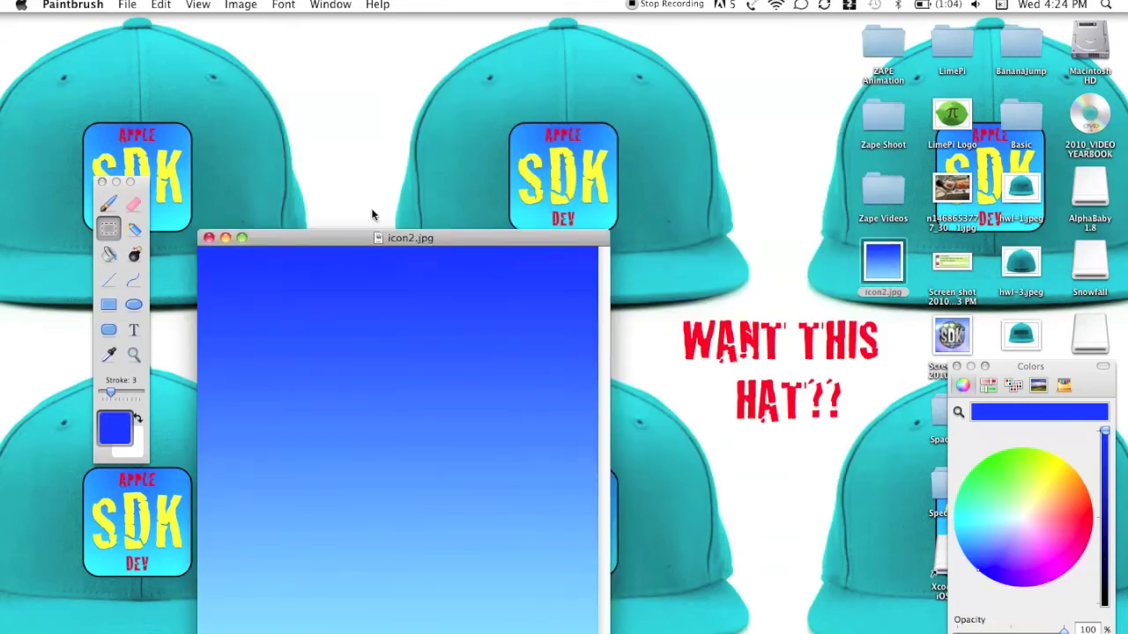
drag(364, 229, 347, 70)
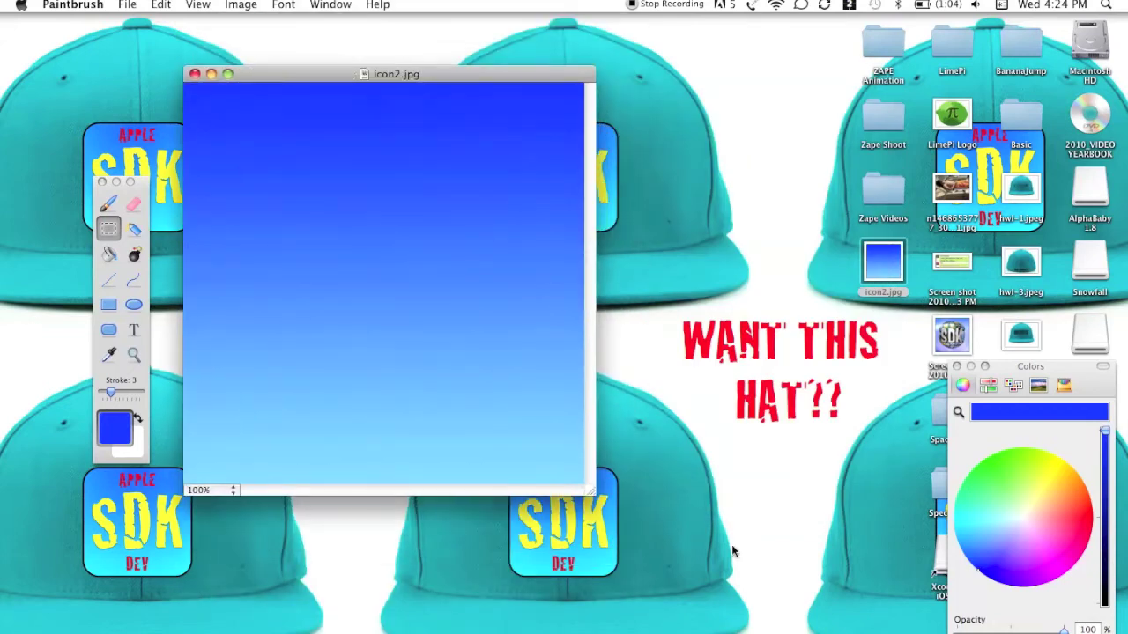
drag(589, 491, 763, 604)
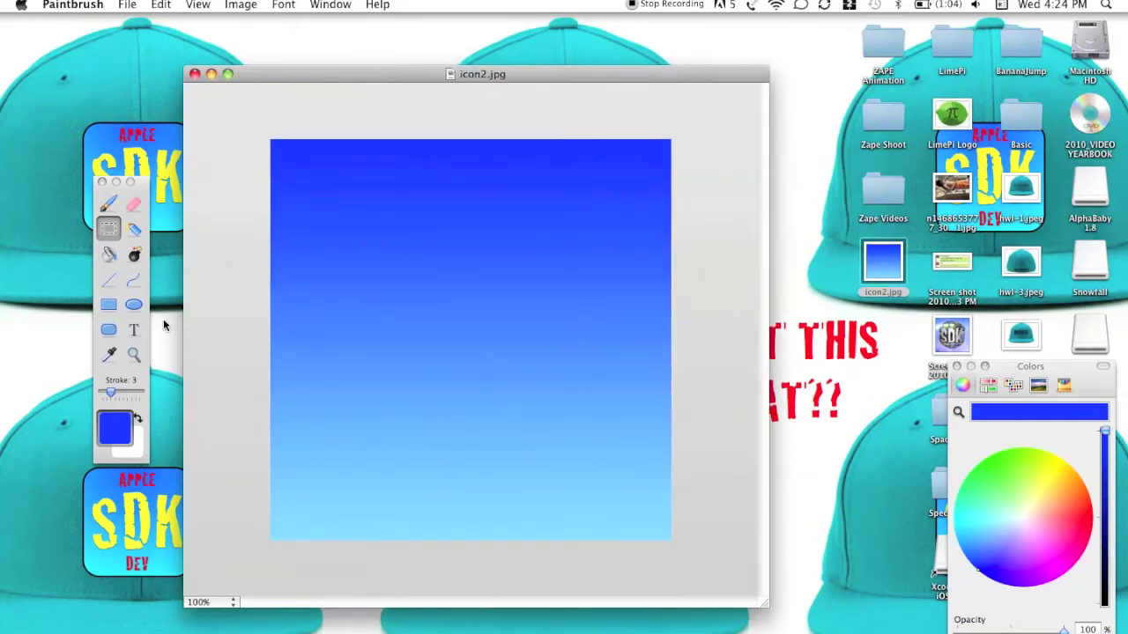
click(135, 330)
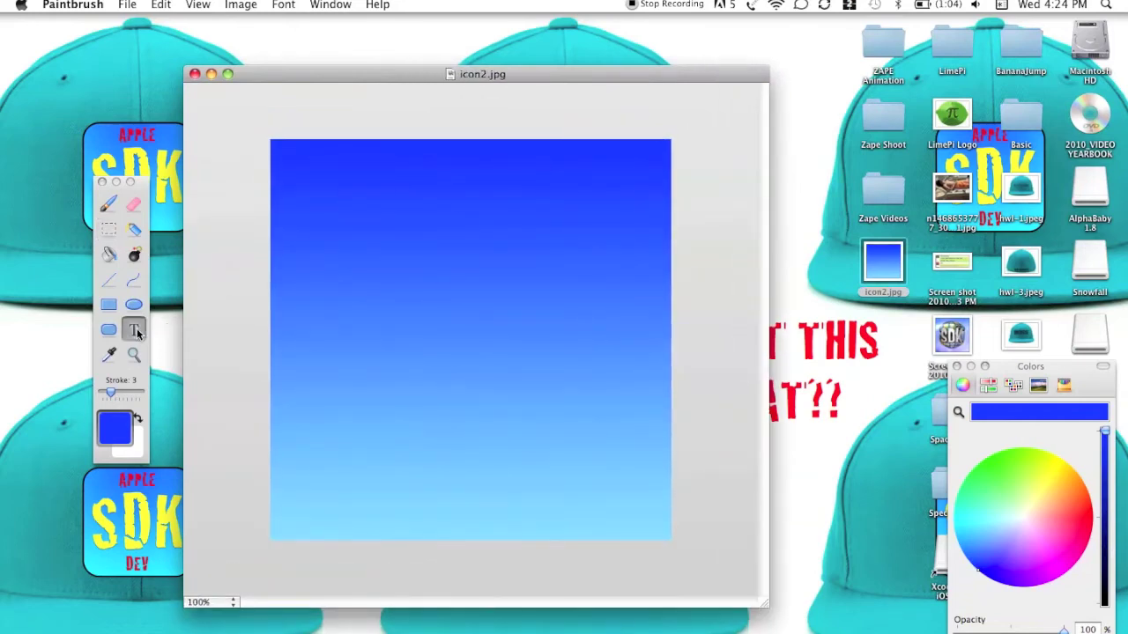
Start a text entry in the Cracked font and type 'AppleSDKDev'.
click(312, 341)
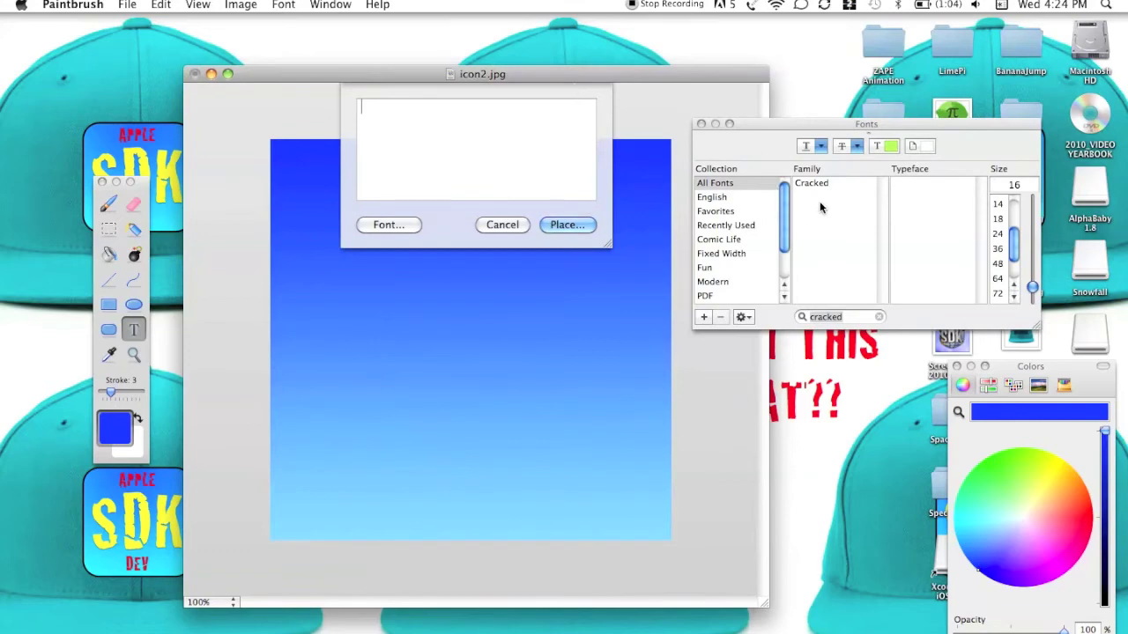
click(807, 184)
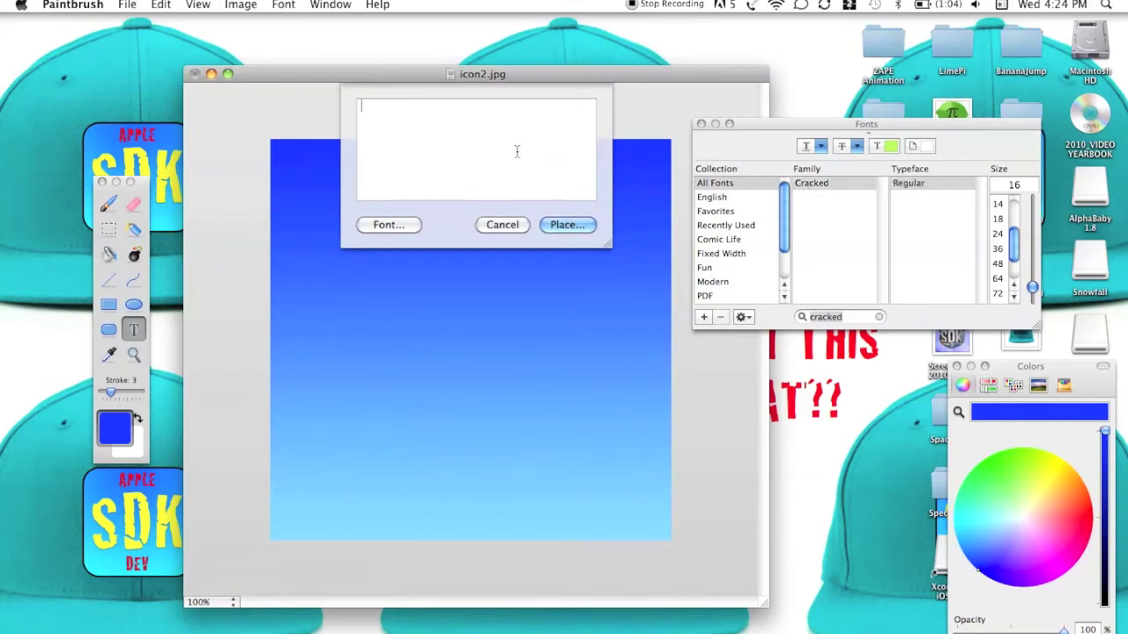
text(S)
key(BackSpace)
text(AppleSDKDev)
Make the AppleSDKDev text size 96 and yellow-green.
key(super+a)
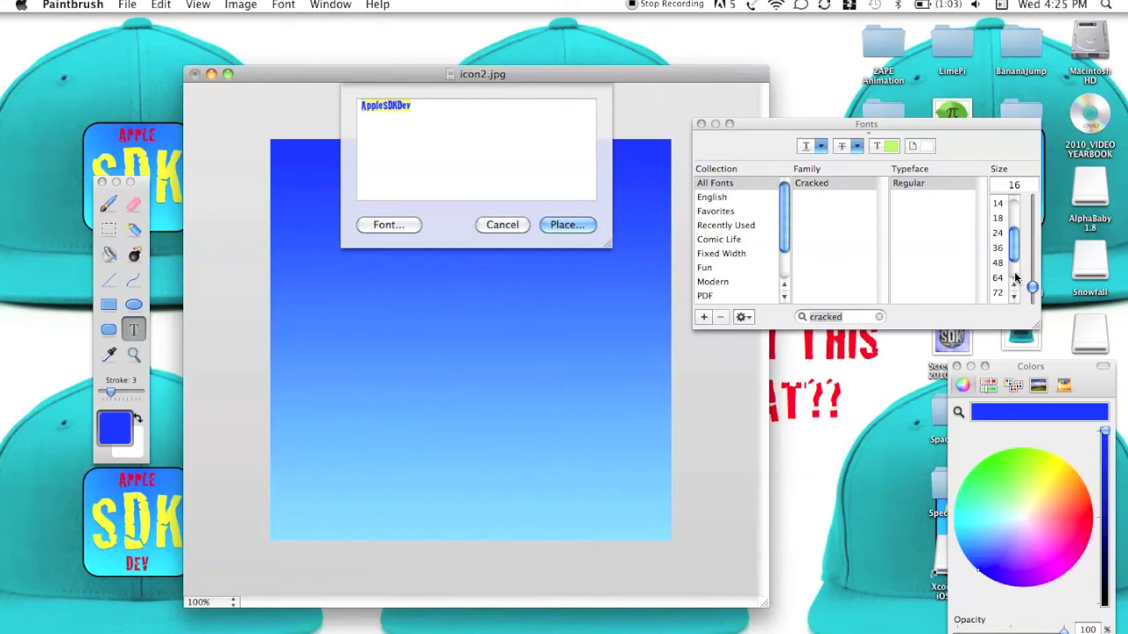
click(1003, 263)
click(998, 293)
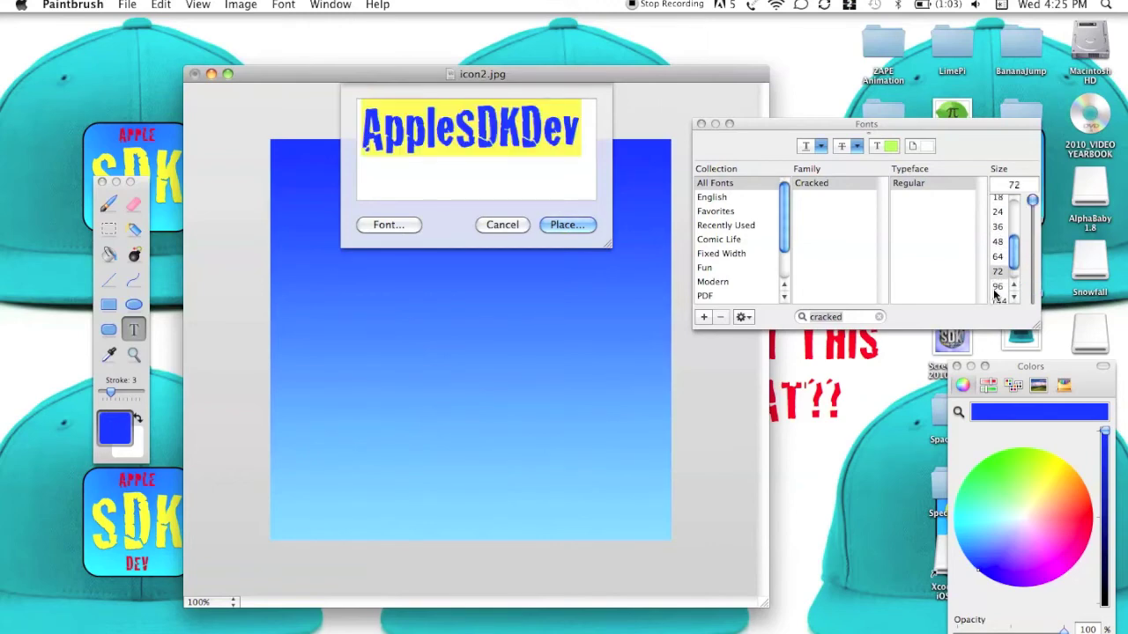
click(996, 287)
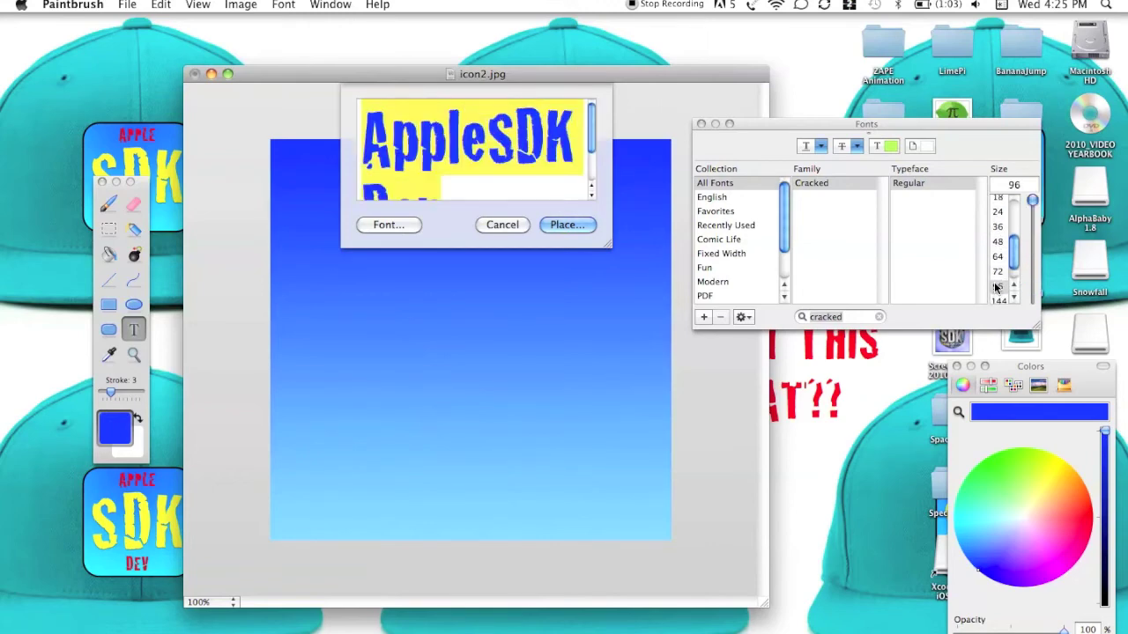
click(119, 420)
click(119, 420)
drag(1037, 486, 1044, 389)
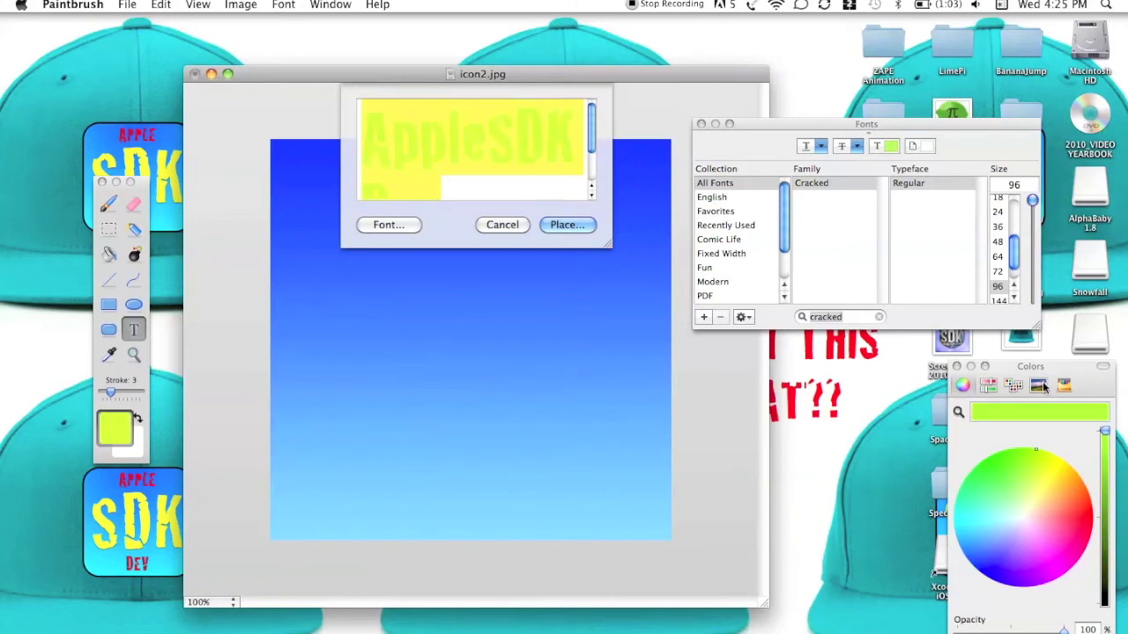
Place the text and move it up near the top of the image.
click(567, 211)
drag(317, 438, 327, 236)
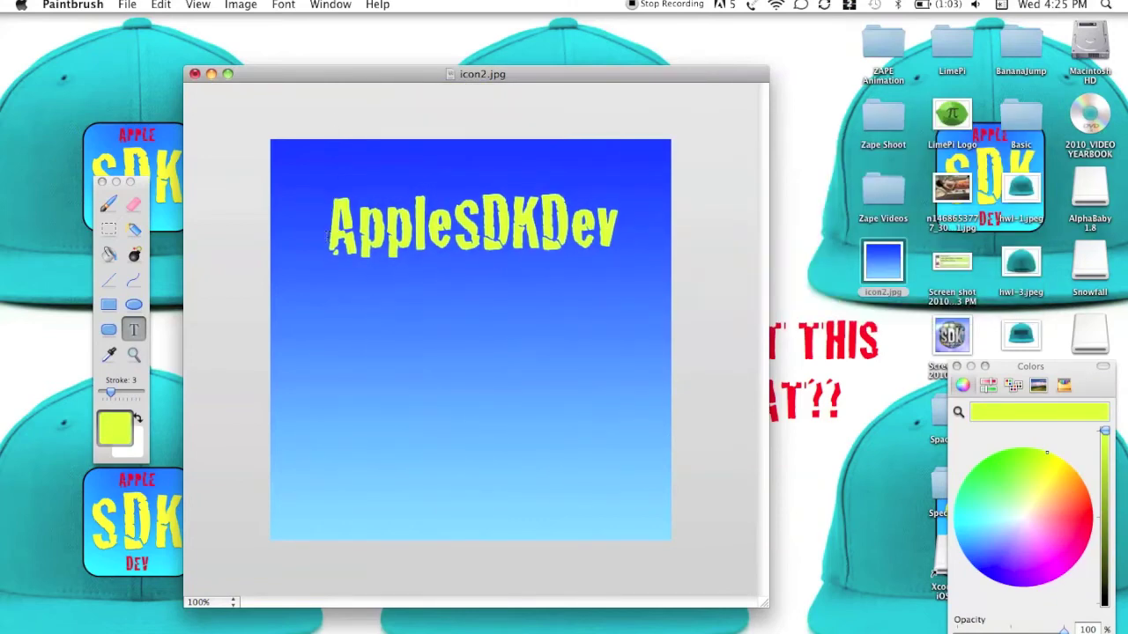
click(441, 373)
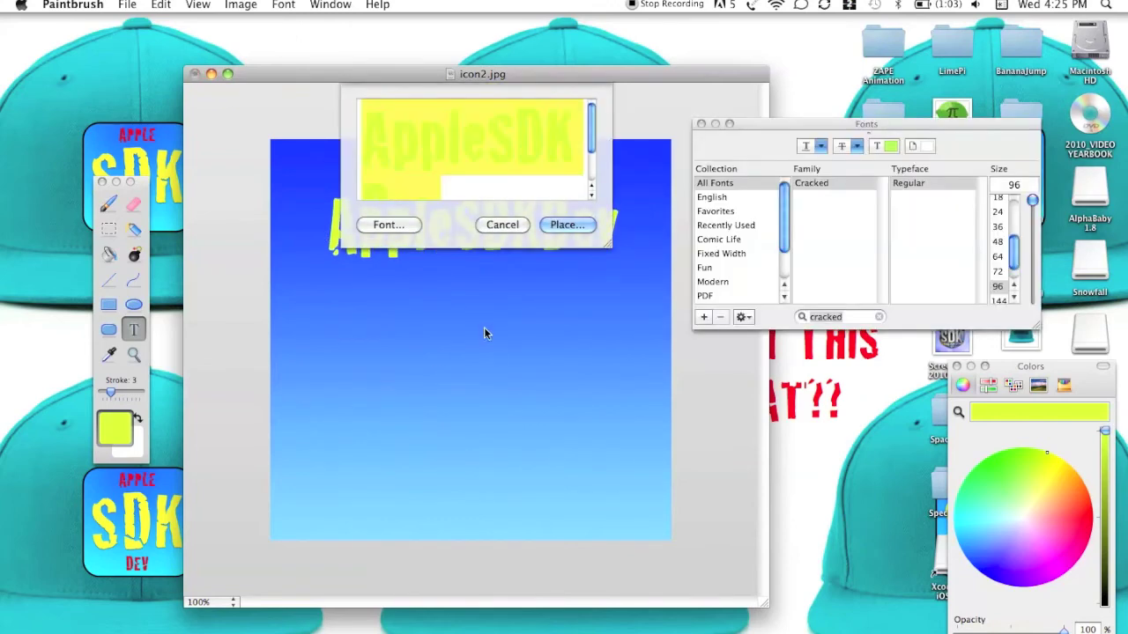
click(567, 225)
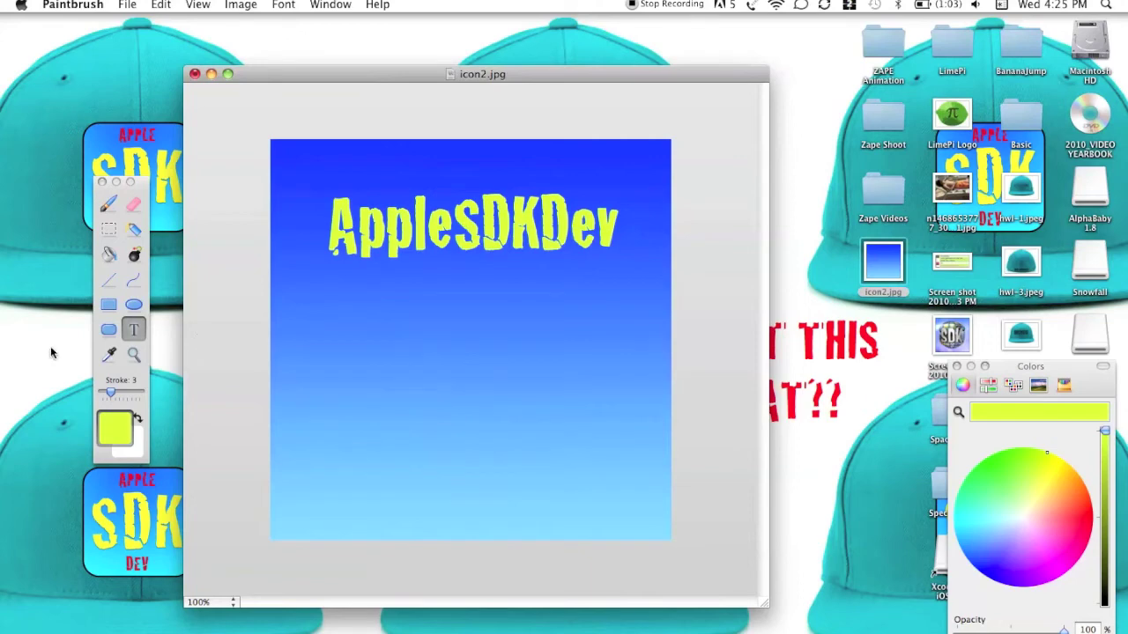
click(108, 329)
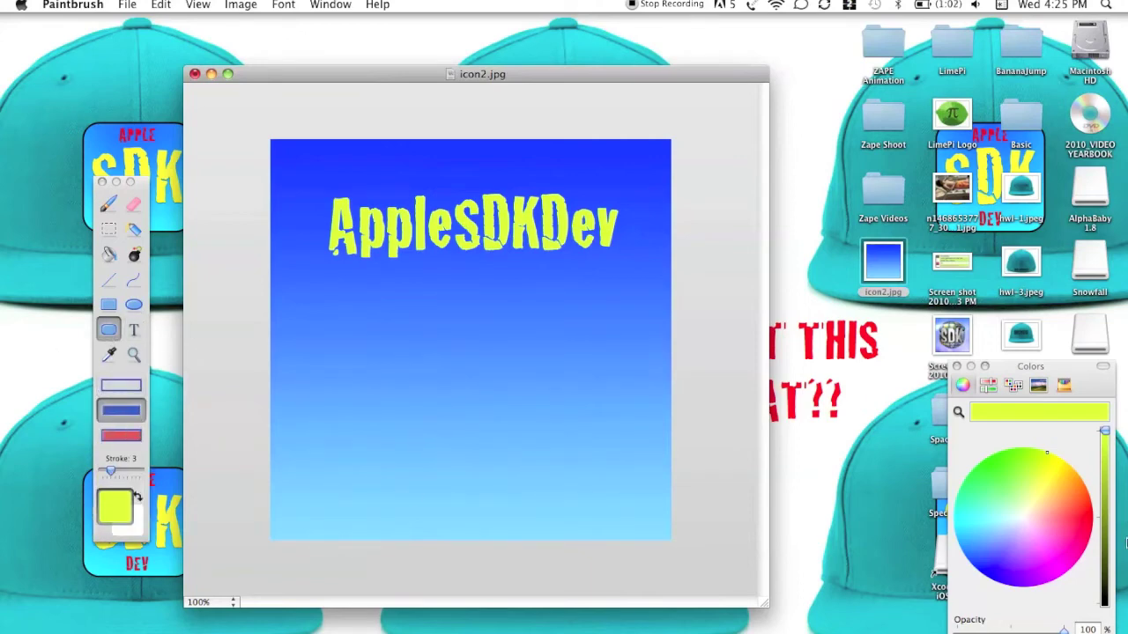
Draw a black outline-only rounded rectangle around the whole image, replacing a filled attempt.
drag(1101, 574, 1104, 603)
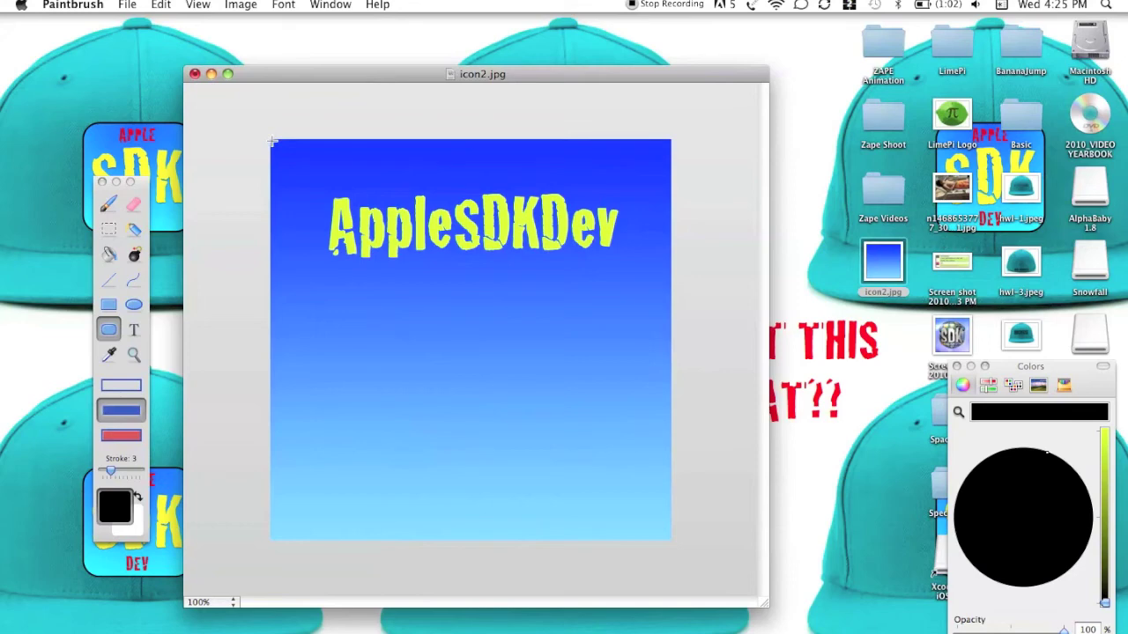
drag(272, 141, 469, 360)
key(super+z)
click(115, 396)
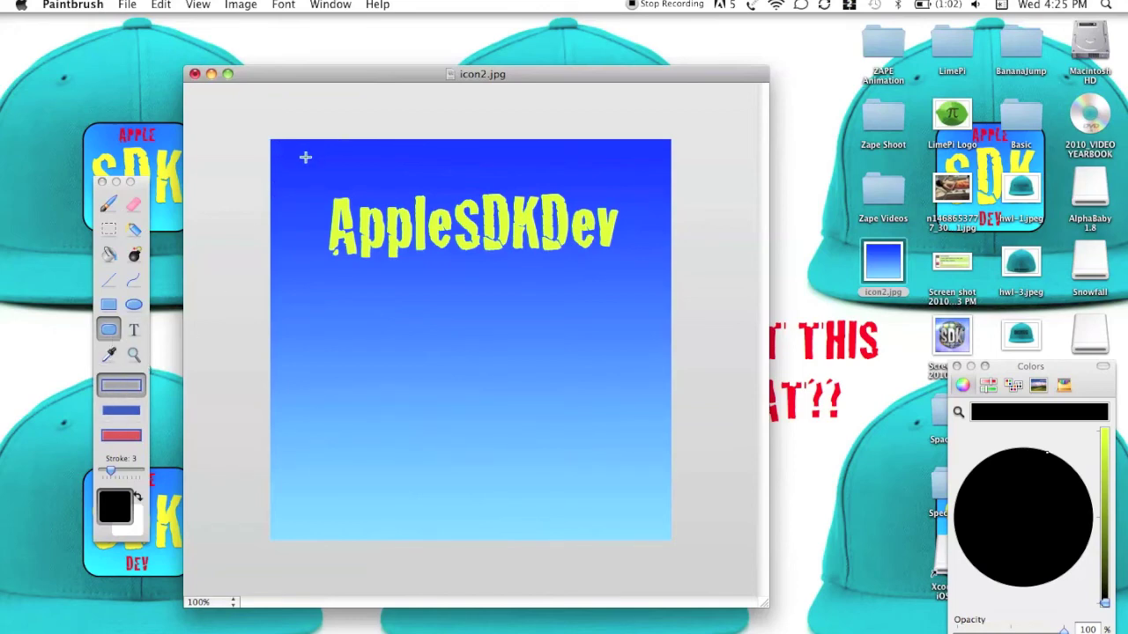
drag(280, 149, 661, 527)
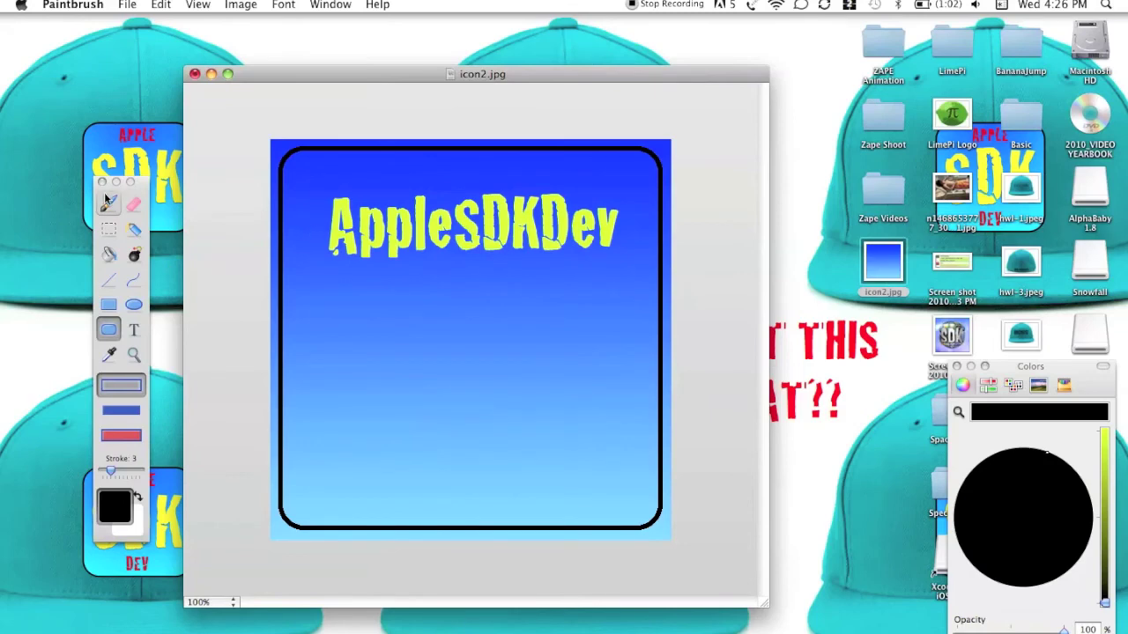
Clear the left and bottom edge strips outside the outline to white.
click(109, 228)
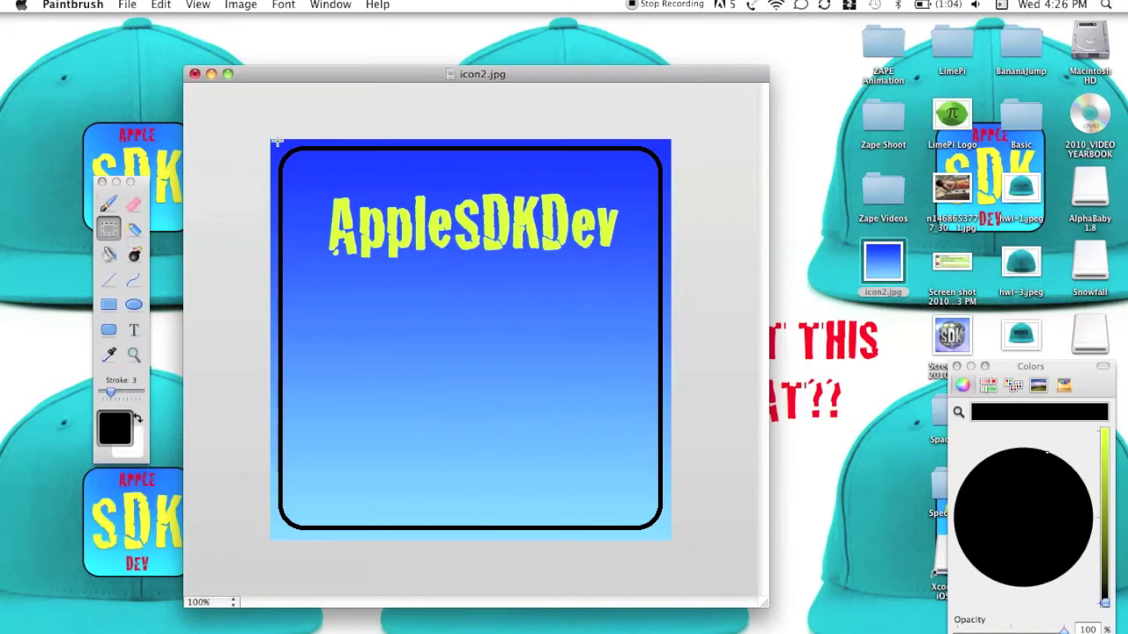
drag(276, 141, 275, 537)
key(Delete)
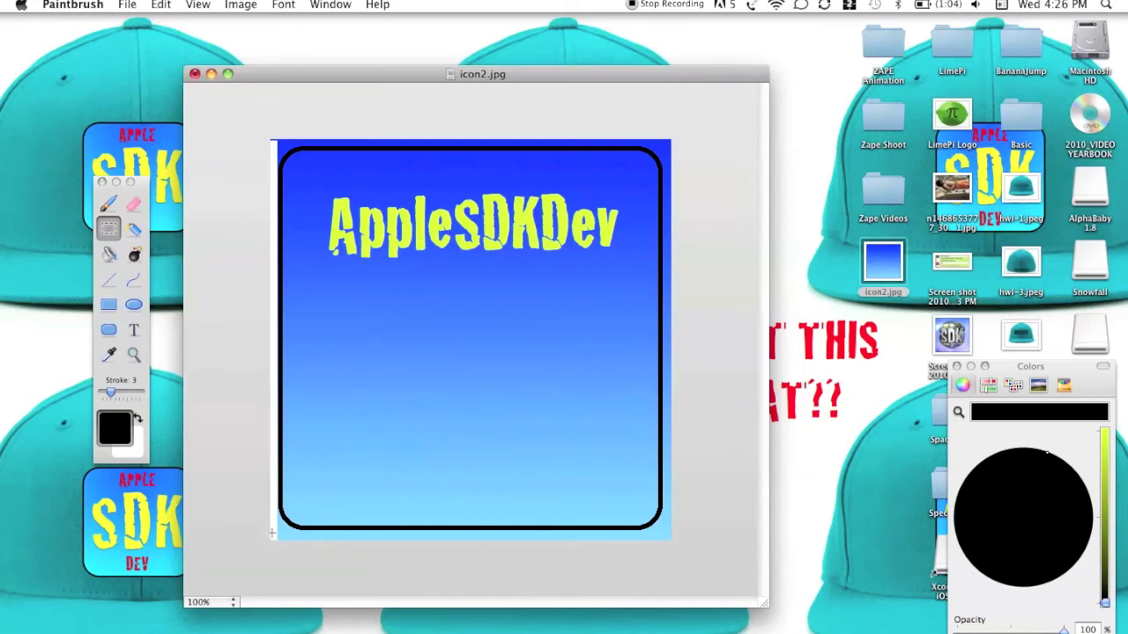
drag(274, 529, 672, 541)
key(Delete)
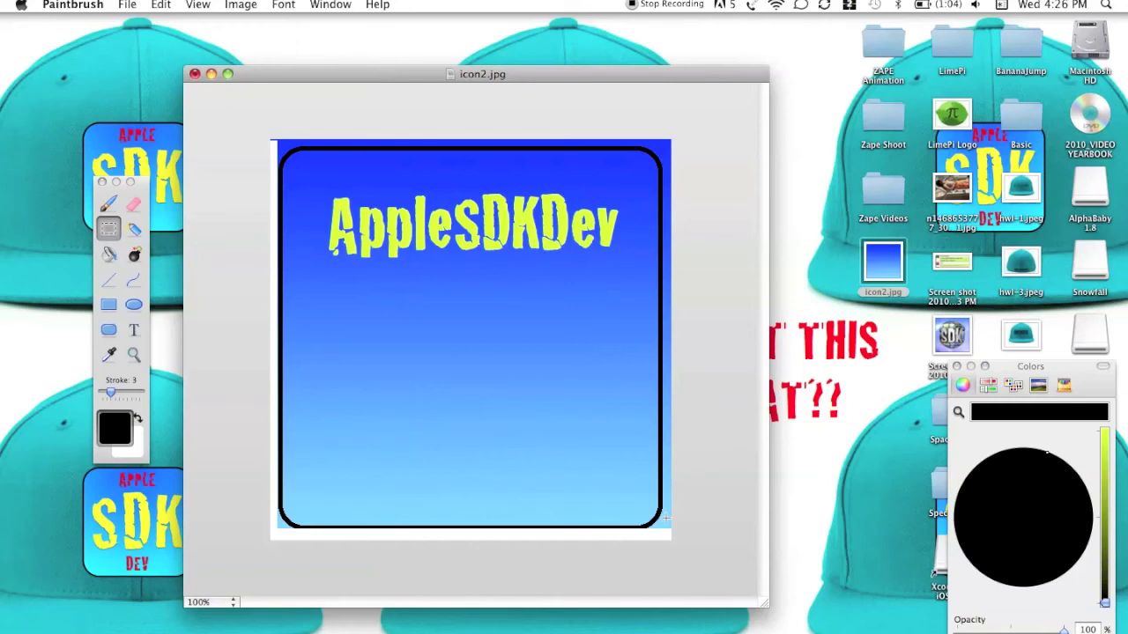
Clear the right and top strips to white, then save and close icon2.jpg.
drag(665, 533, 672, 141)
key(Delete)
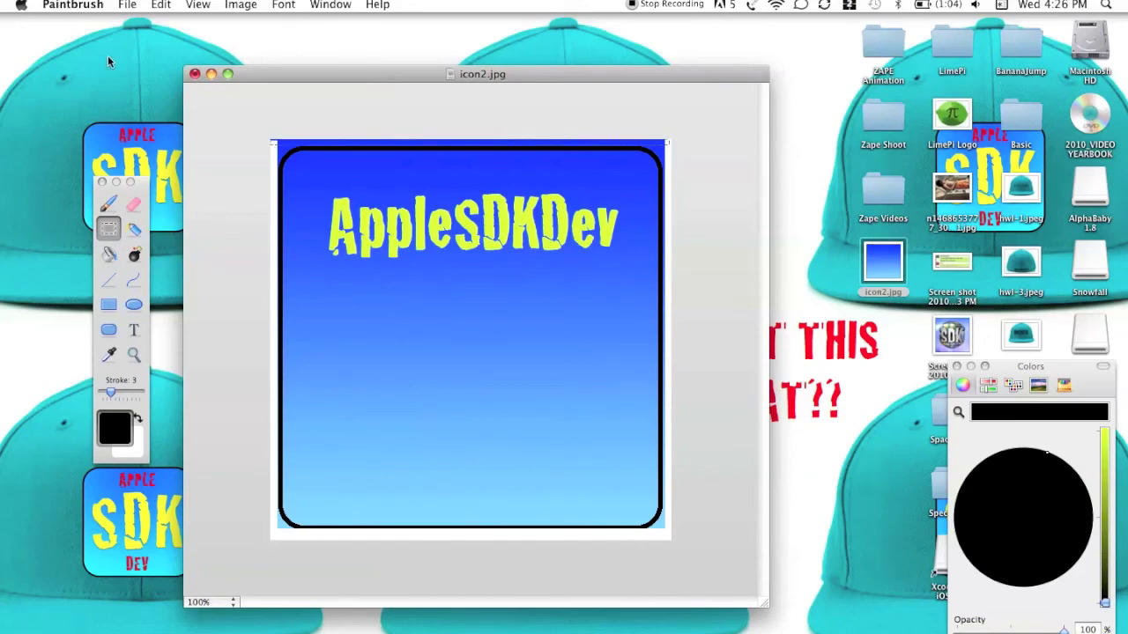
key(Delete)
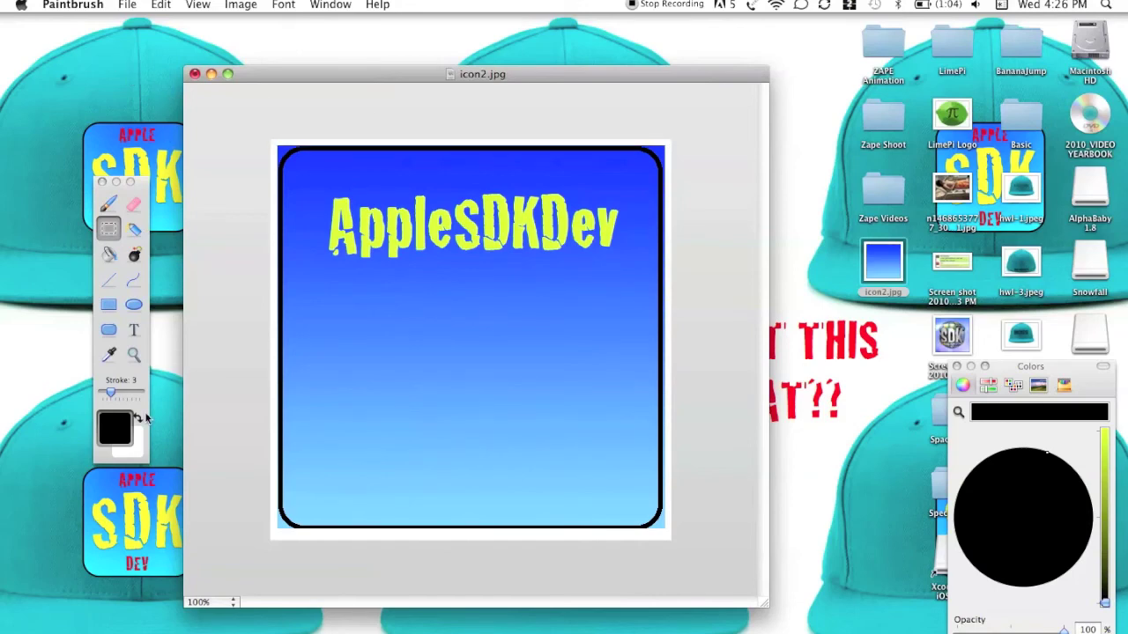
key(super+s)
key(super+w)
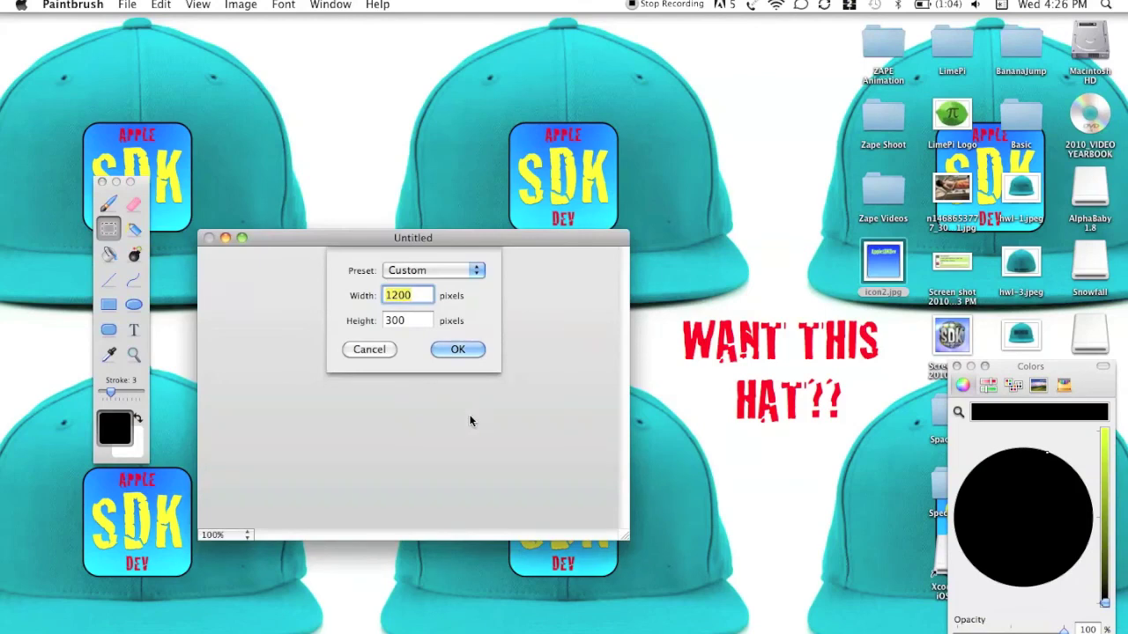
Cancel the 1200 × 300 new-image dialog without creating an image.
click(385, 353)
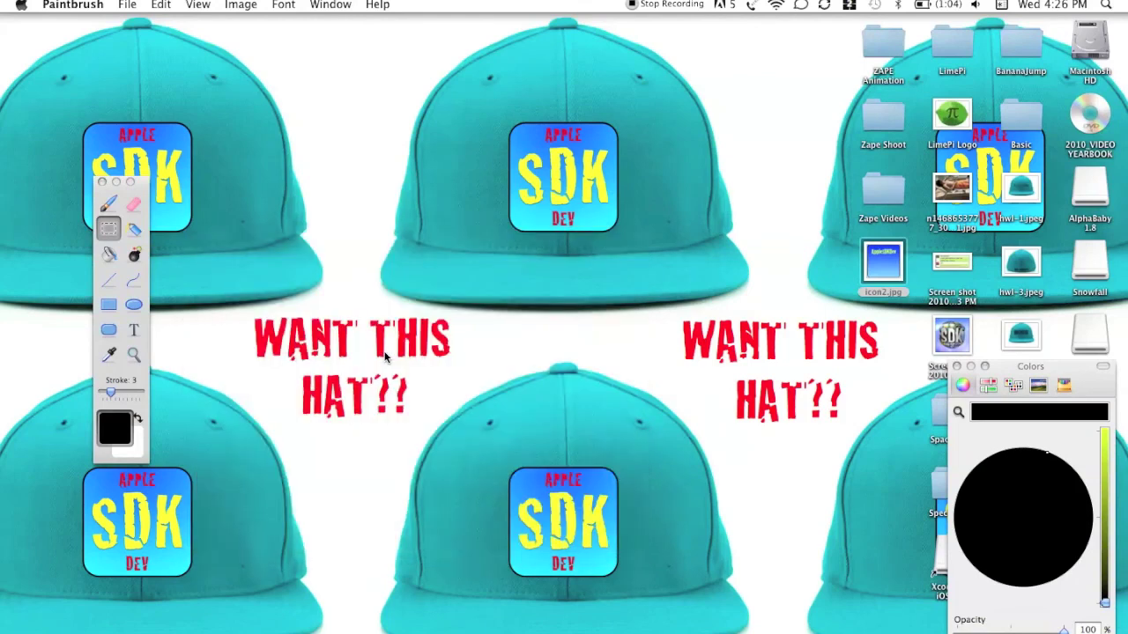